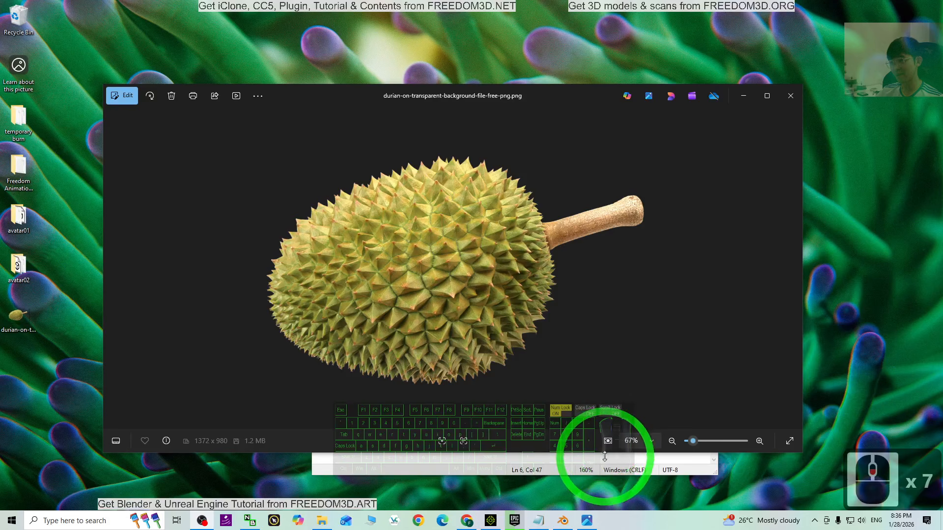
{"action": "mouse_move", "coordinate": [696, 421]}
{"action": "left_mouse_down"}
{"action": "mouse_move", "coordinate": [698, 407]}
{"action": "mouse_move", "coordinate": [510, 479]}
{"action": "left_mouse_up"}
{"action": "left_click", "coordinate": [513, 461]}
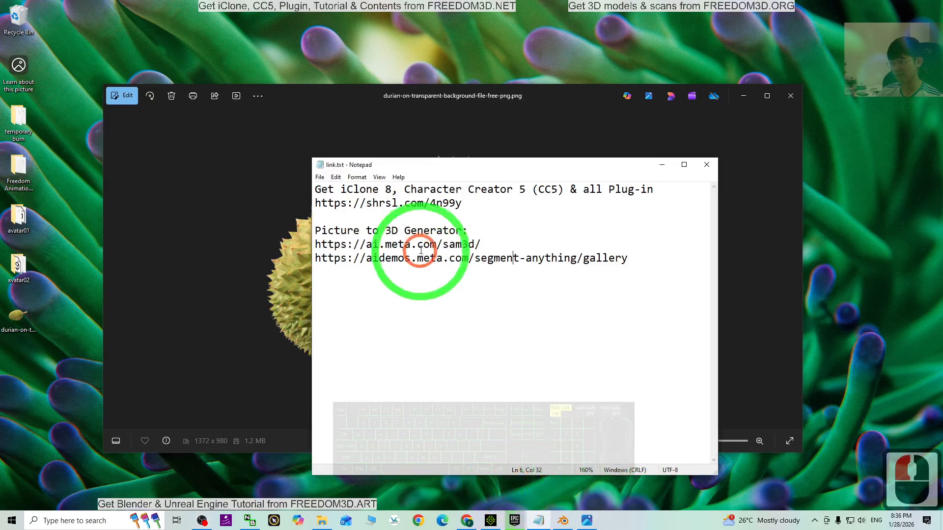
{"action": "left_click", "coordinate": [399, 235]}
{"action": "left_click_drag", "start_coordinate": [322, 233], "coordinate": [377, 234]}
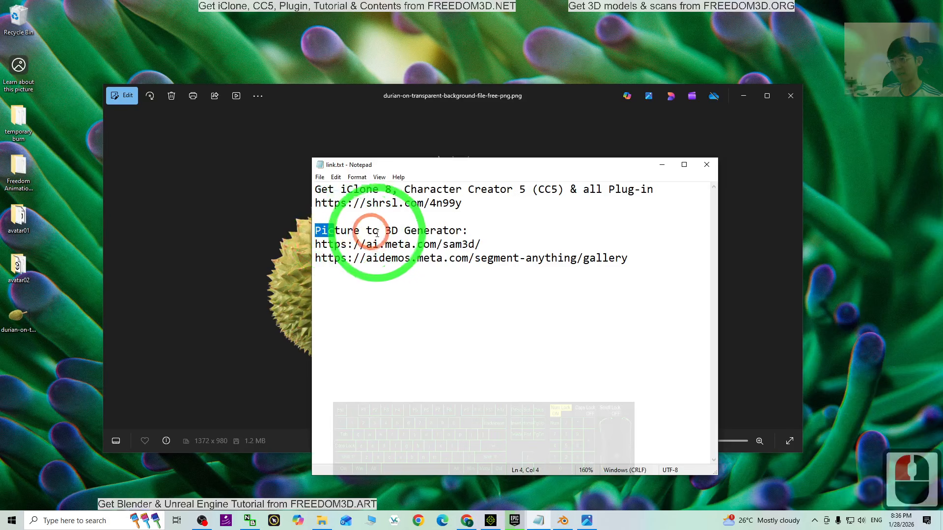
{"action": "left_click", "coordinate": [499, 236]}
{"action": "left_click_drag", "start_coordinate": [483, 245], "coordinate": [313, 244]}
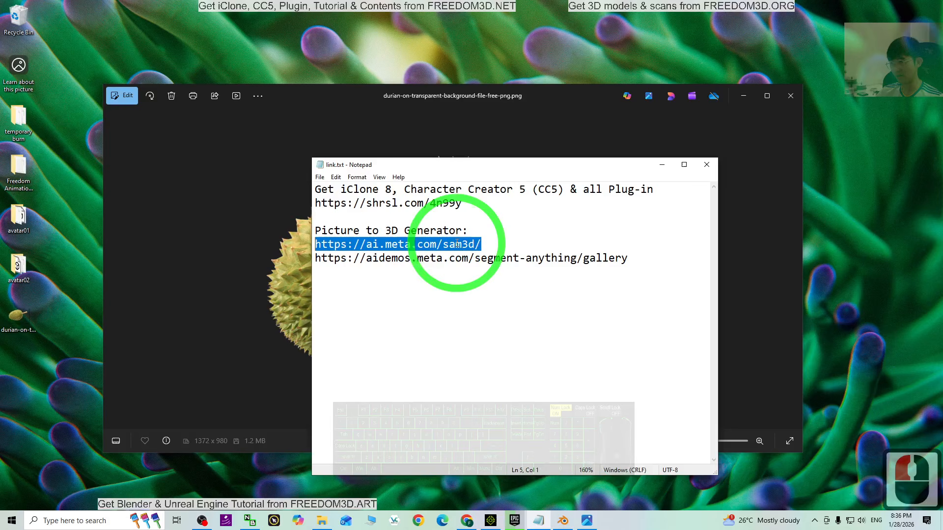
{"action": "key", "text": "ctrl+c"}
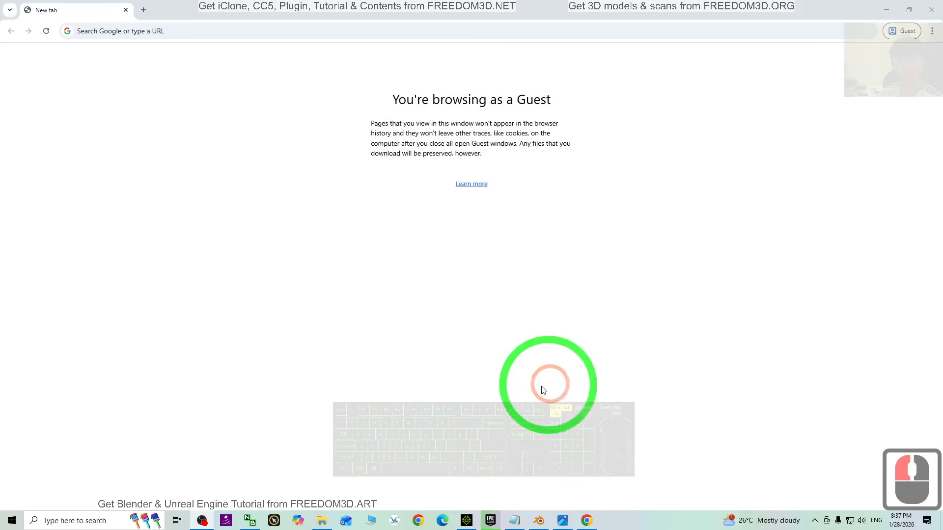
{"action": "left_click", "coordinate": [153, 30]}
{"action": "key", "text": "ctrl+v"}
{"action": "key", "text": "Return"}
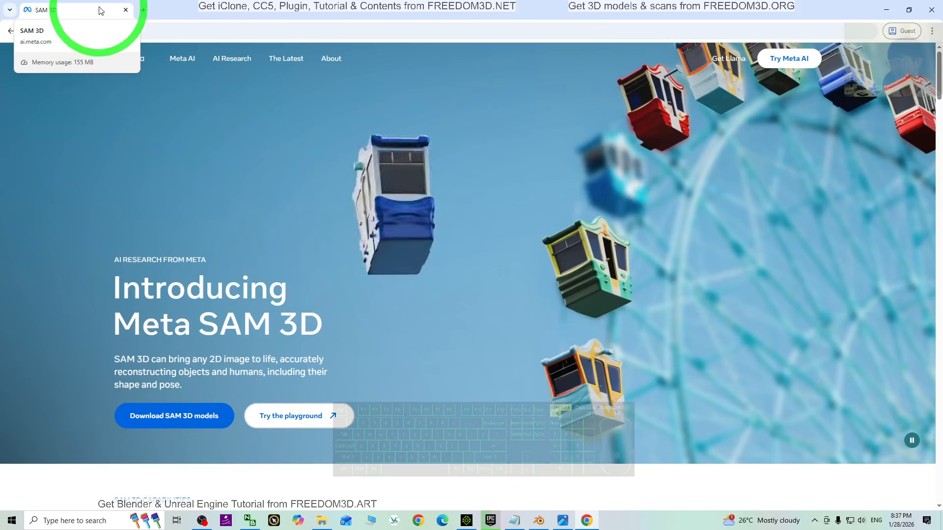
{"action": "left_click", "coordinate": [275, 417]}
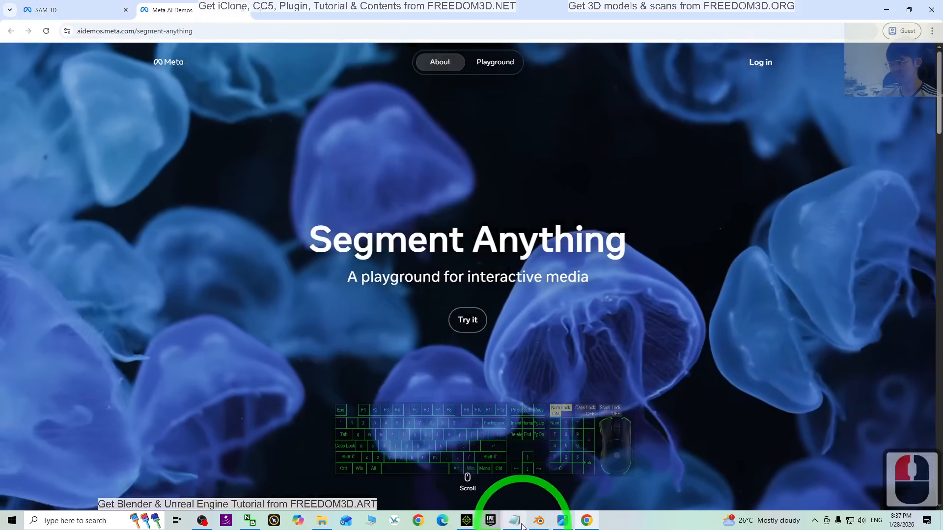
{"action": "left_click", "coordinate": [514, 521]}
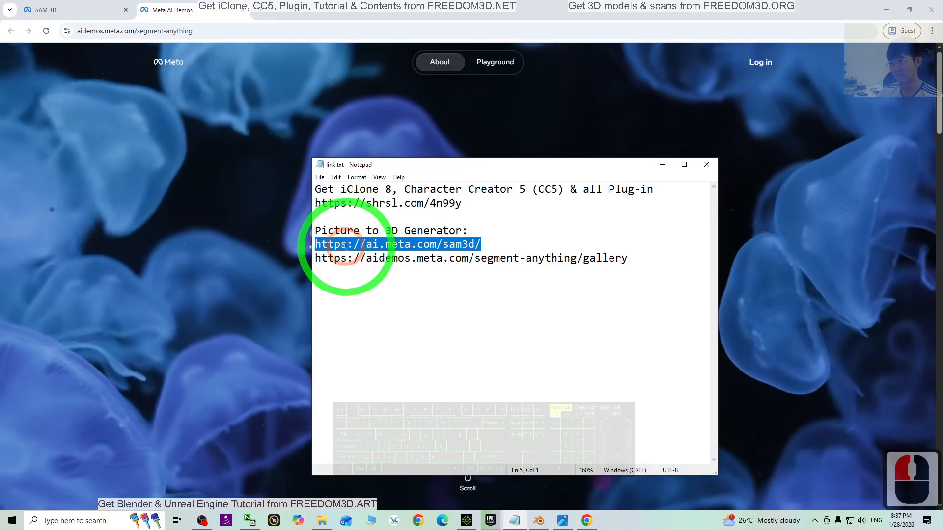
{"action": "left_click_drag", "start_coordinate": [314, 245], "coordinate": [490, 249]}
{"action": "left_click", "coordinate": [280, 4]}
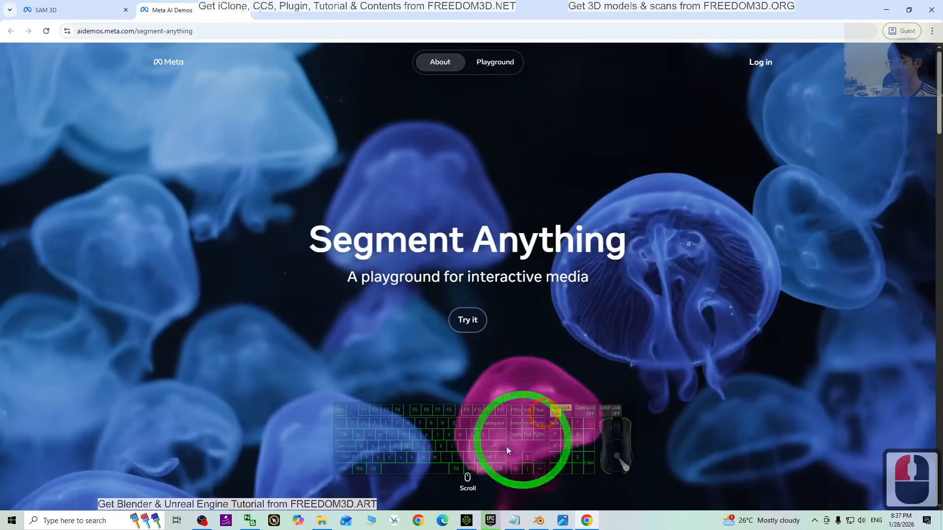
- Enter the Segment Anything playground and open the Create 3D scenes tool
{"action": "left_click", "coordinate": [468, 319]}
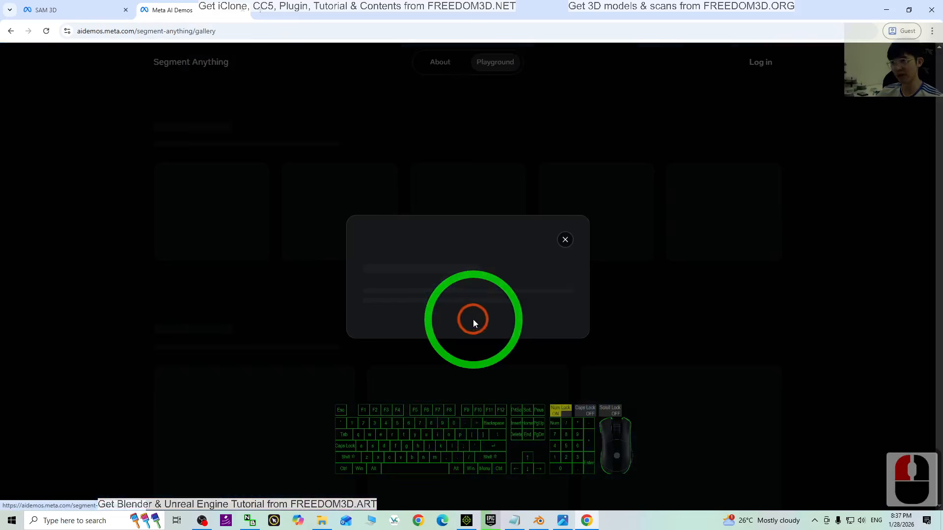
{"action": "left_click", "coordinate": [488, 329]}
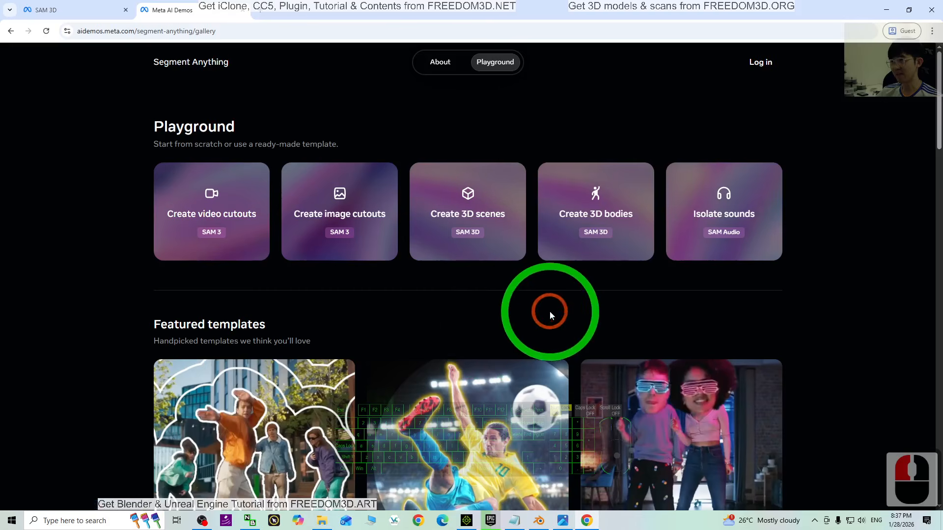
{"action": "left_click", "coordinate": [468, 205]}
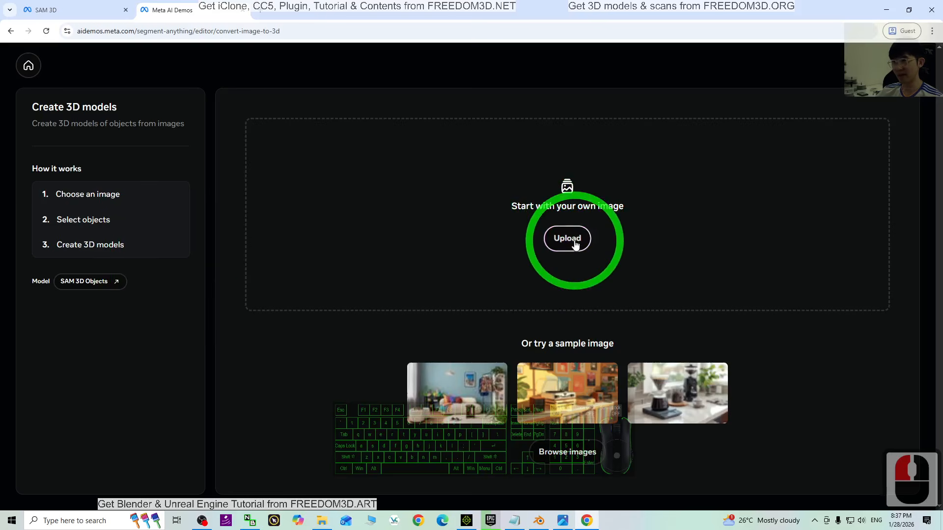
- Upload the durian image with the transparent background from the Desktop as the source image
{"action": "left_click_drag", "start_coordinate": [362, 4], "coordinate": [451, 29]}
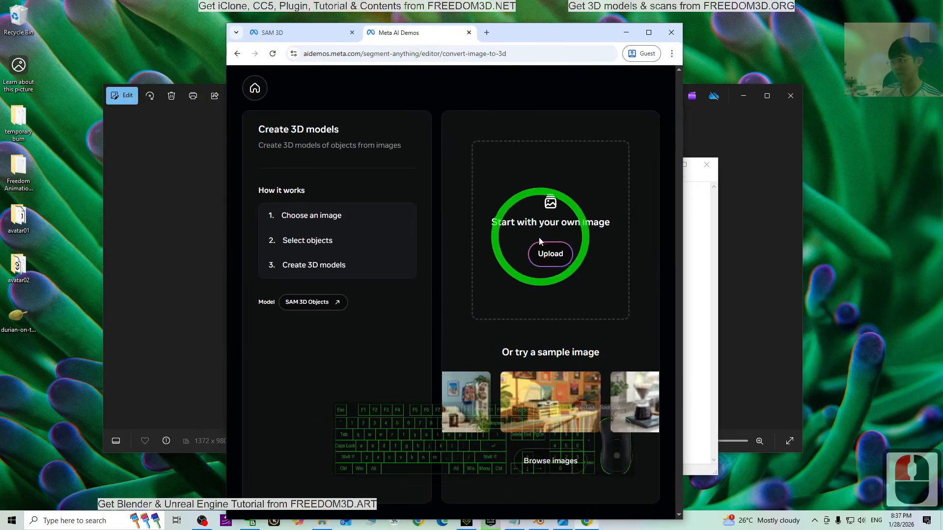
{"action": "left_click", "coordinate": [558, 259]}
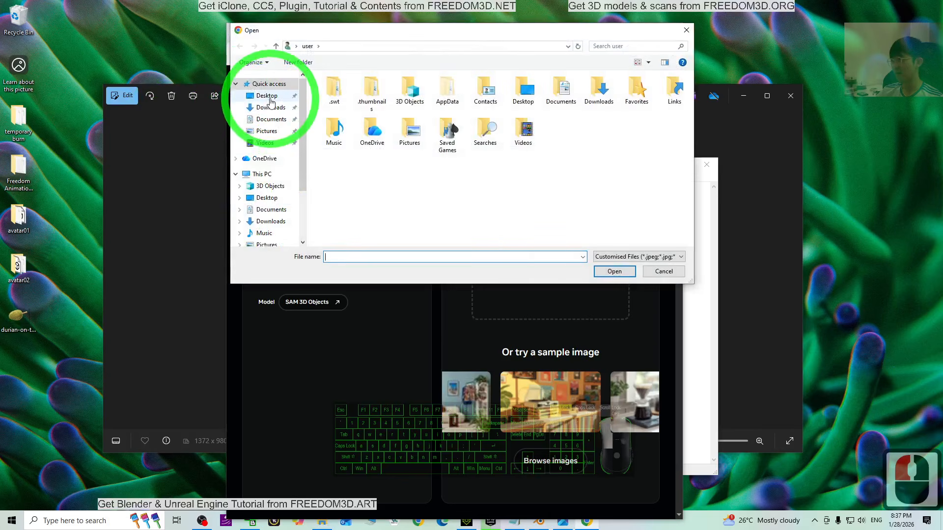
{"action": "left_click", "coordinate": [445, 100]}
{"action": "double_click", "coordinate": [557, 103]}
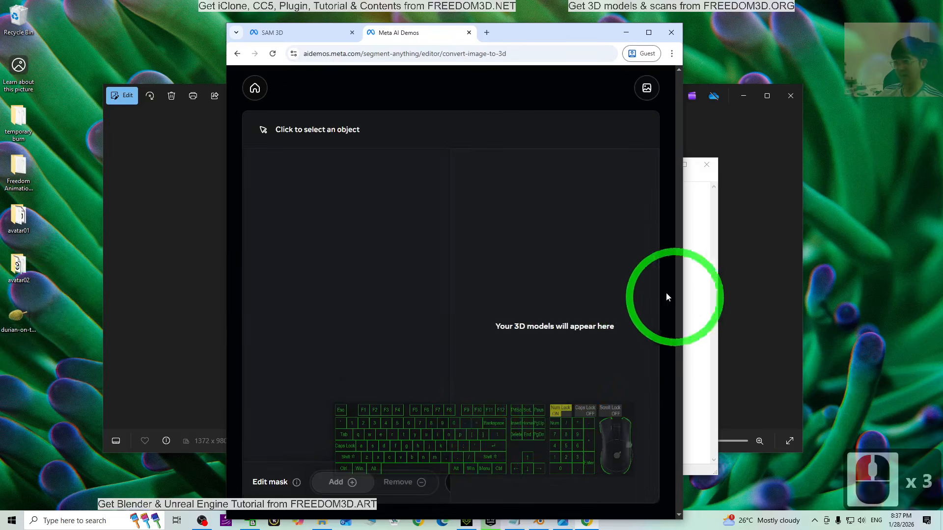
{"action": "left_click", "coordinate": [647, 32]}
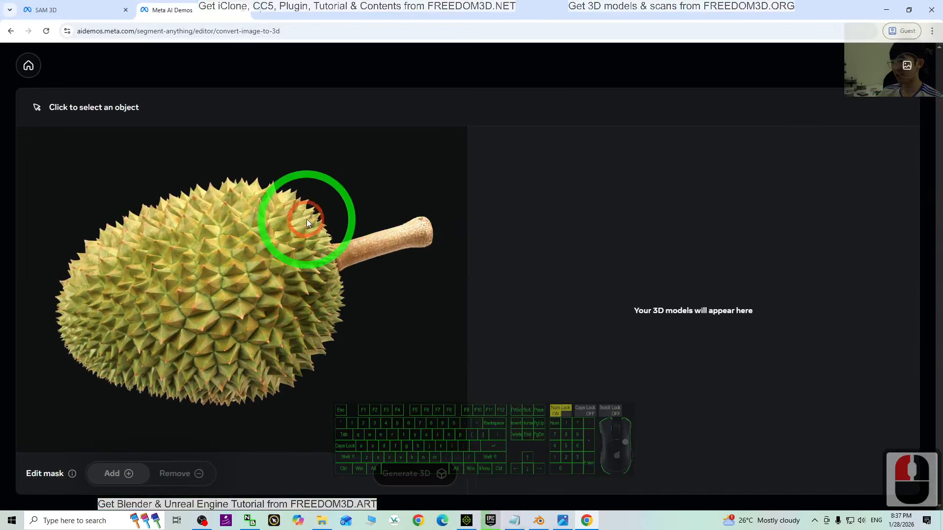
- Mask the entire durian including its stem as one object, finishing the introductory mask-editing tips along the way
{"action": "scroll", "coordinate": [258, 328], "scroll_direction": "up", "scroll_amount": 5}
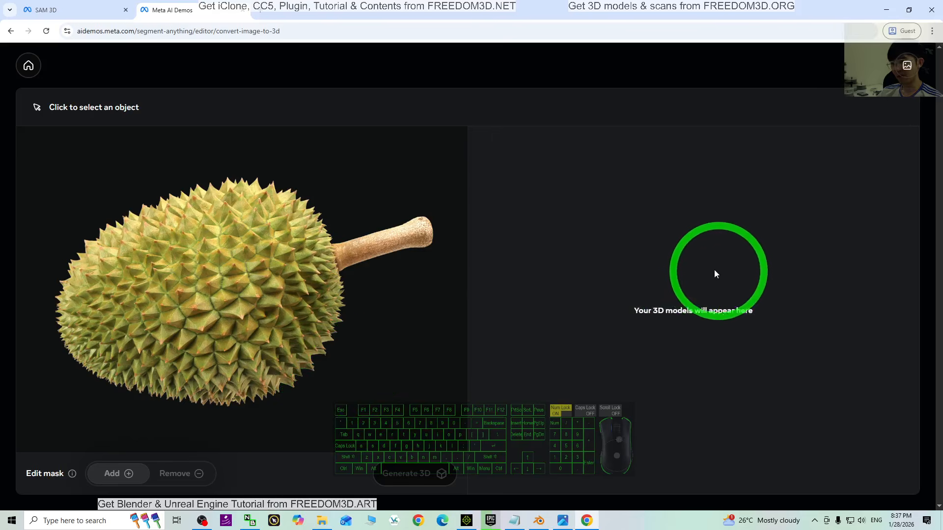
{"action": "left_click", "coordinate": [289, 284]}
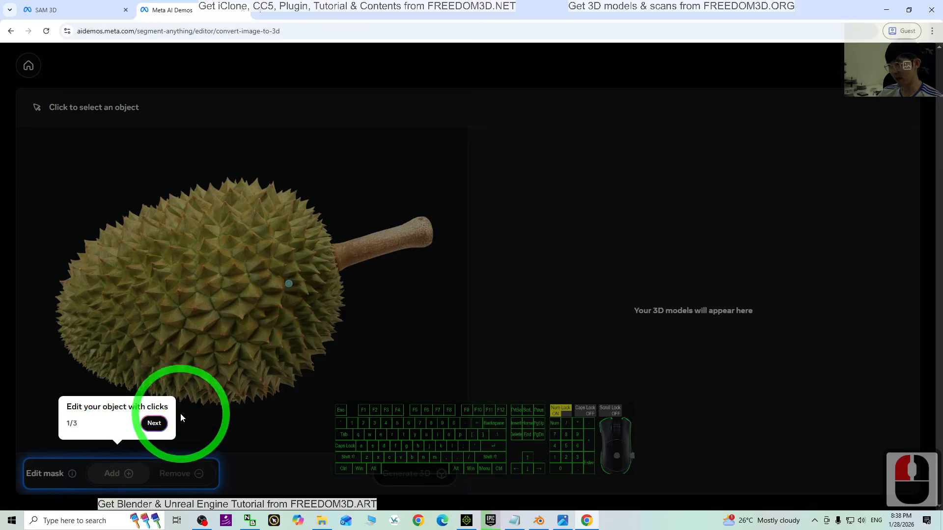
{"action": "left_click", "coordinate": [153, 425]}
{"action": "left_click", "coordinate": [438, 421]}
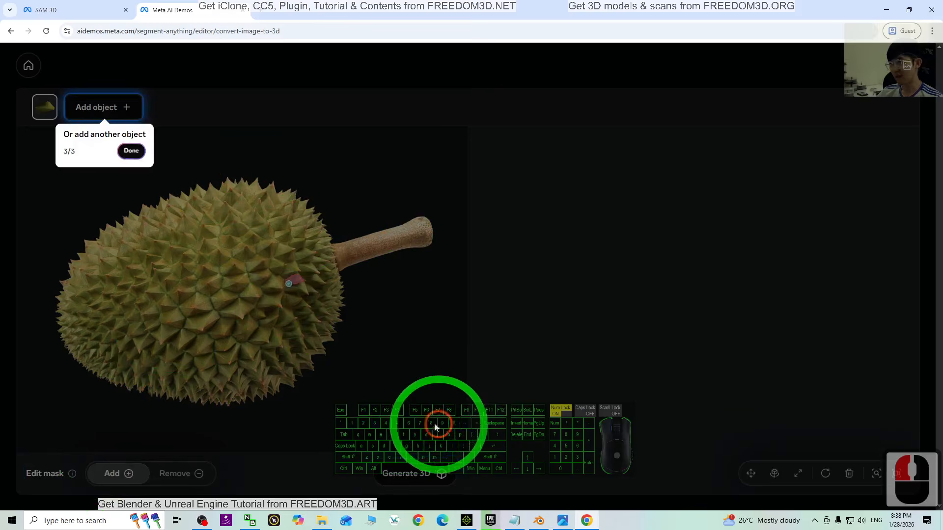
{"action": "left_click", "coordinate": [132, 152]}
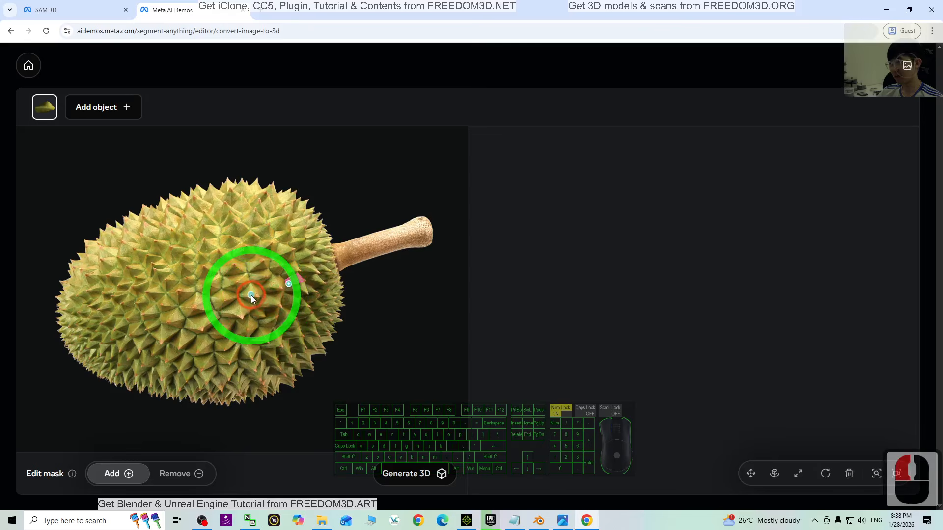
{"action": "left_click", "coordinate": [252, 296]}
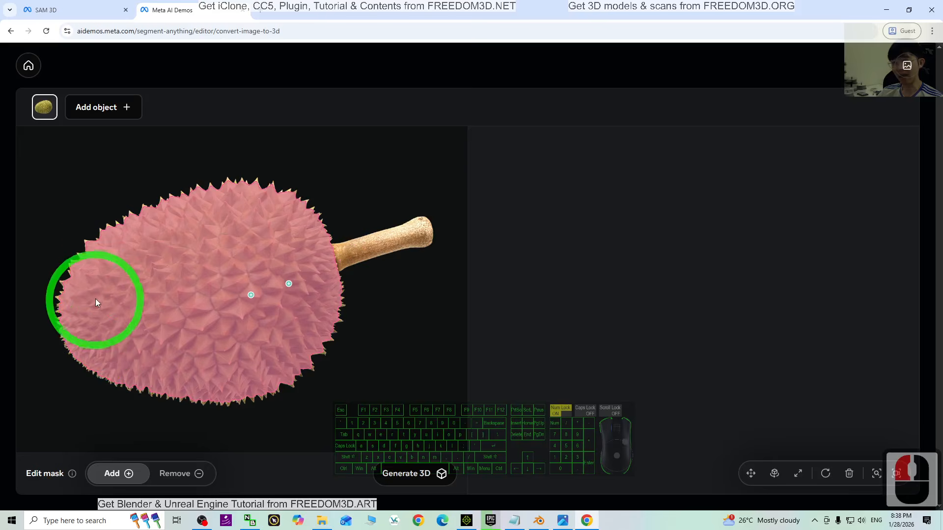
{"action": "left_click", "coordinate": [362, 245]}
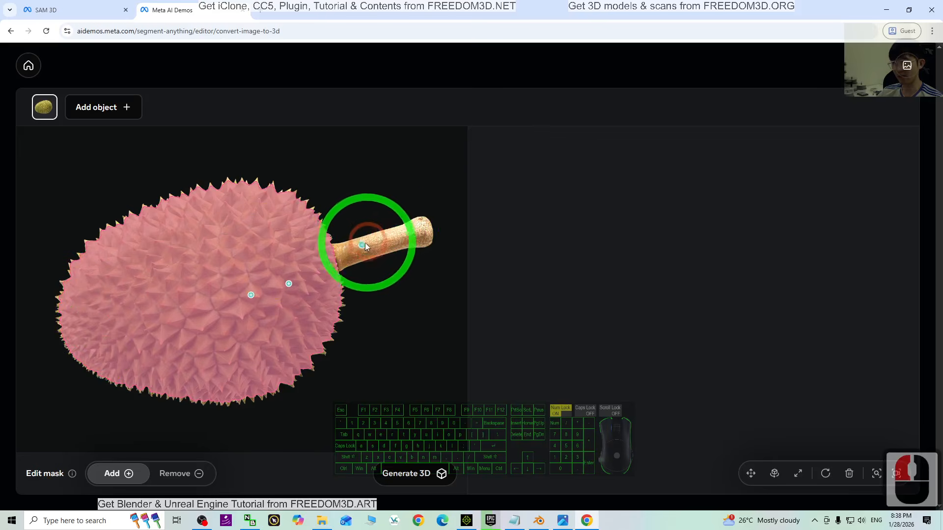
{"action": "left_click", "coordinate": [262, 400]}
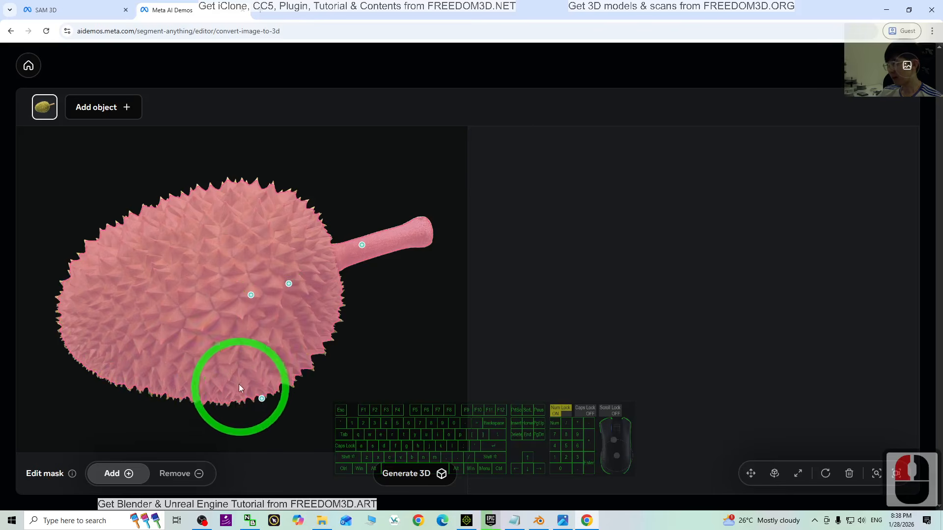
- Generate a 3D model from the masked durian and orbit the preview
{"action": "left_click", "coordinate": [400, 474]}
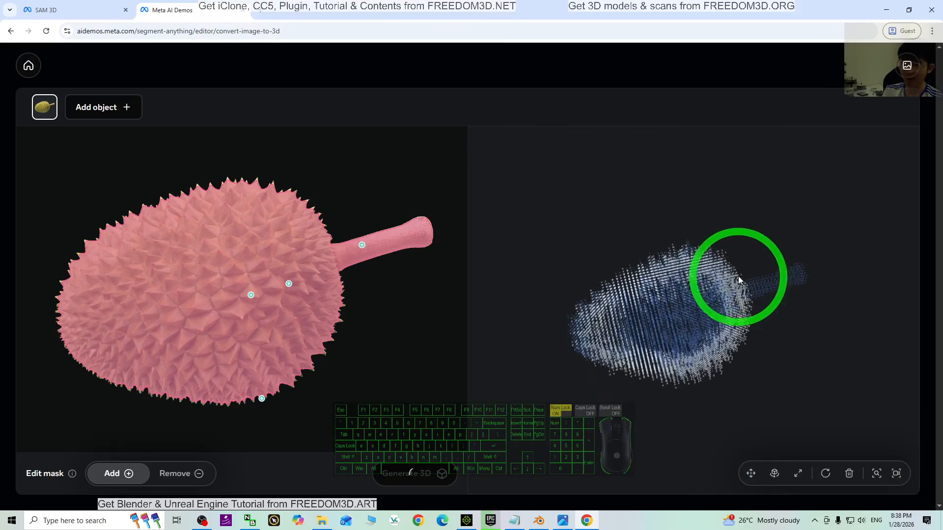
{"action": "scroll", "coordinate": [738, 276], "scroll_direction": "up", "scroll_amount": 7}
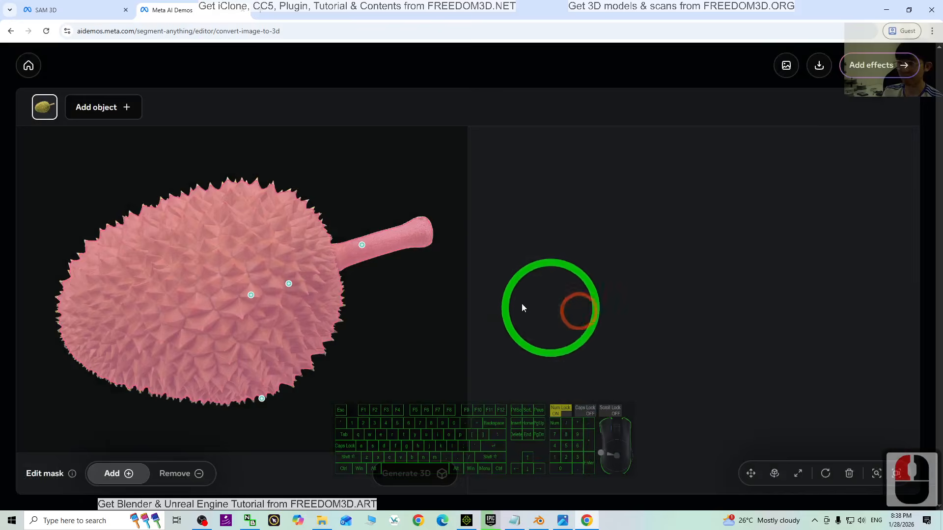
{"action": "left_click_drag", "start_coordinate": [716, 326], "coordinate": [536, 307]}
{"action": "left_click", "coordinate": [399, 373]}
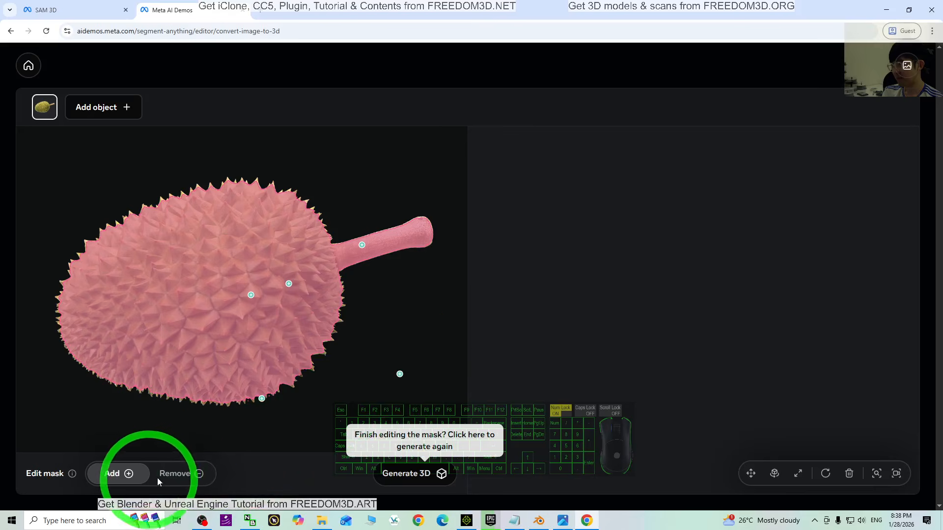
{"action": "left_click", "coordinate": [185, 476]}
{"action": "left_click", "coordinate": [416, 375]}
{"action": "left_click", "coordinate": [398, 377]}
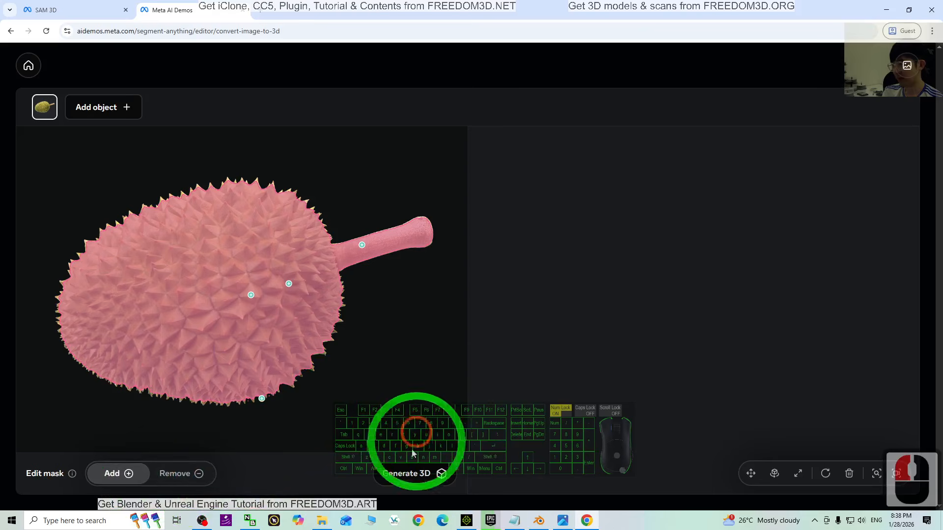
- Generate the 3D model again from the durian mask and inspect the result up close
{"action": "left_click", "coordinate": [408, 475]}
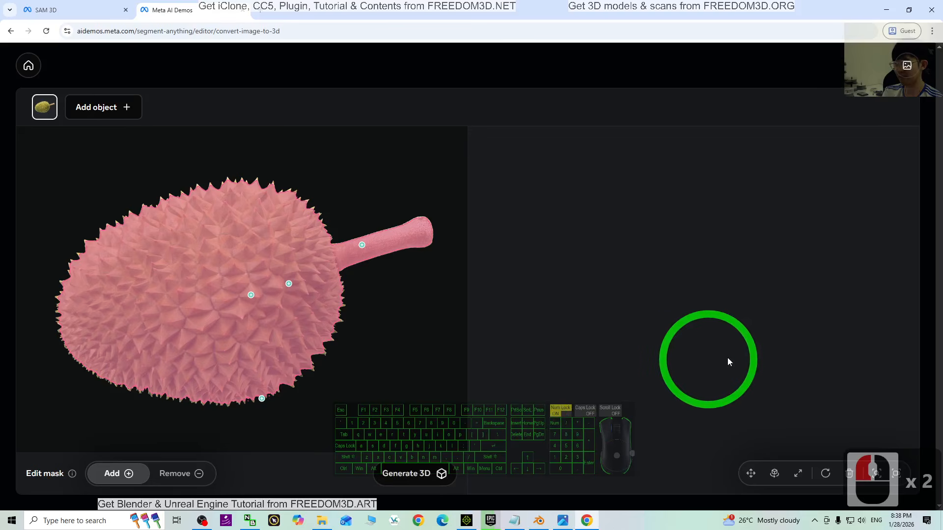
{"action": "left_click", "coordinate": [406, 473]}
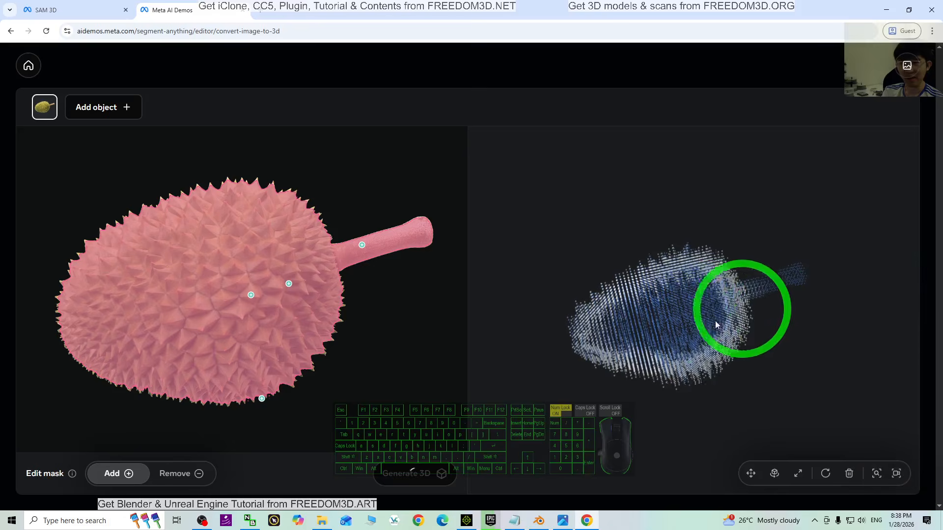
{"action": "scroll", "coordinate": [789, 369], "scroll_direction": "up", "scroll_amount": 1}
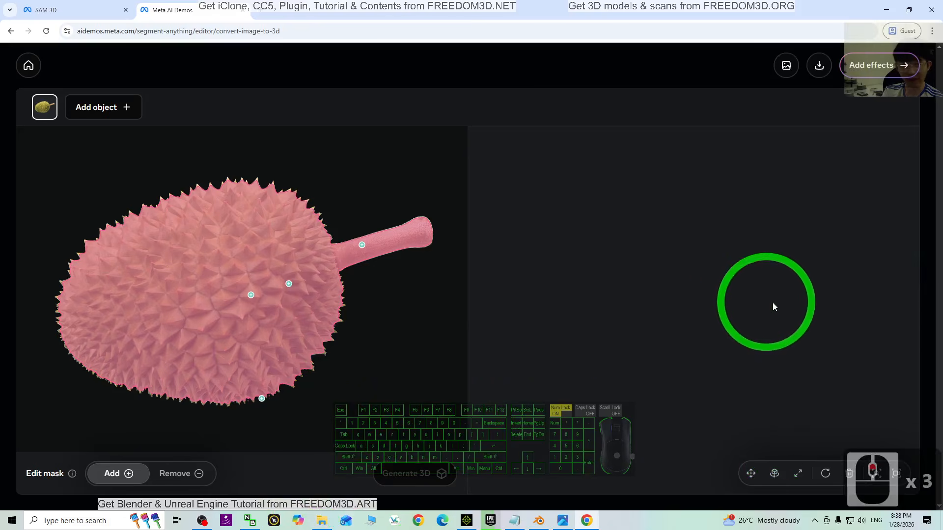
{"action": "scroll", "coordinate": [775, 306], "scroll_direction": "up", "scroll_amount": 1}
{"action": "scroll", "coordinate": [701, 329], "scroll_direction": "up", "scroll_amount": 4}
{"action": "scroll", "coordinate": [685, 316], "scroll_direction": "up", "scroll_amount": 3}
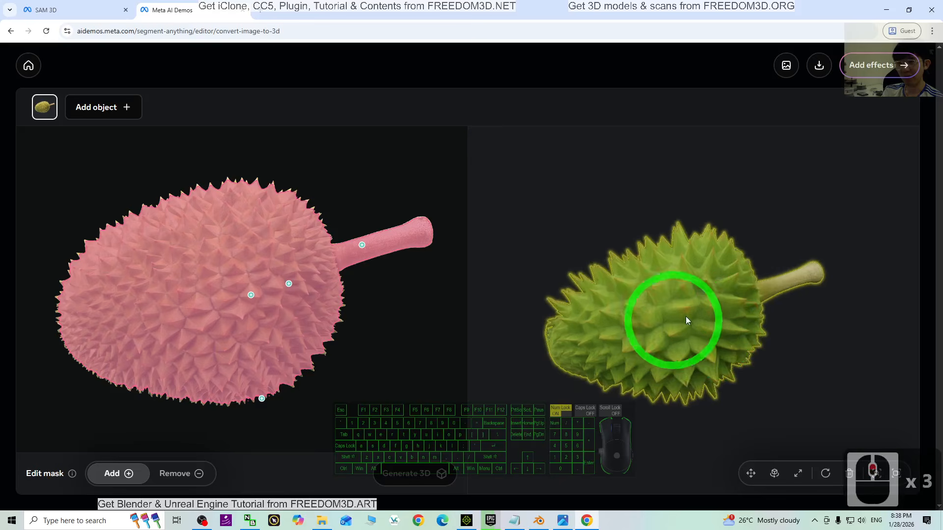
{"action": "left_click_drag", "start_coordinate": [685, 316], "coordinate": [715, 320]}
- Download the durian model in GLB format and save it to the Desktop with the file name durian
{"action": "double_click", "coordinate": [819, 66]}
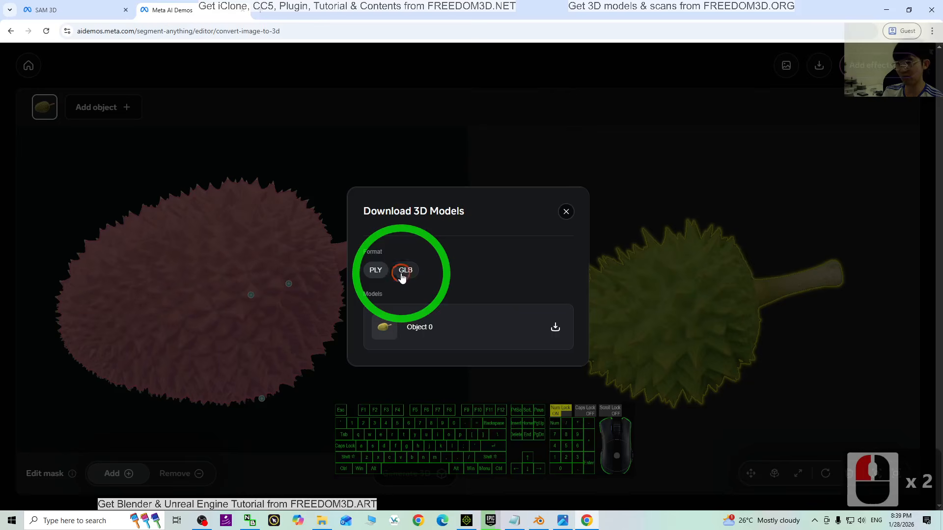
{"action": "left_click", "coordinate": [405, 272]}
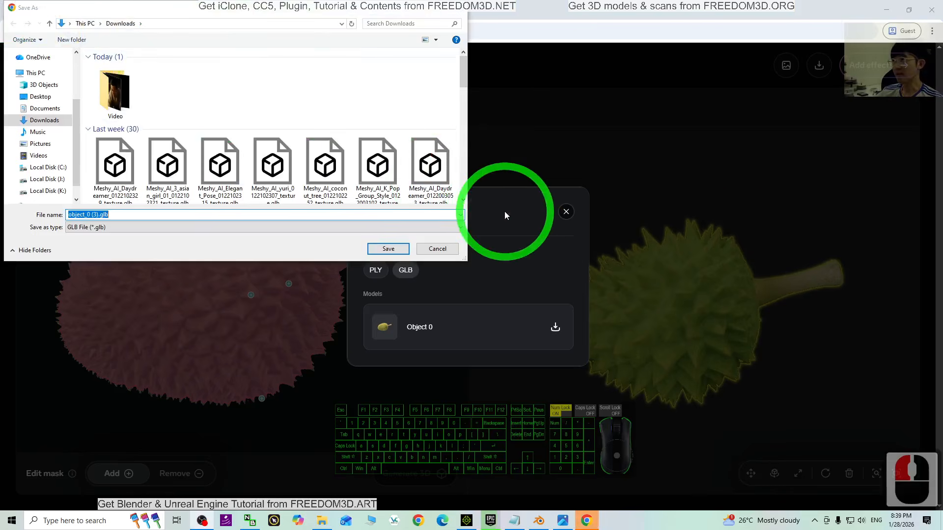
{"action": "left_click_drag", "start_coordinate": [336, 8], "coordinate": [329, 54]}
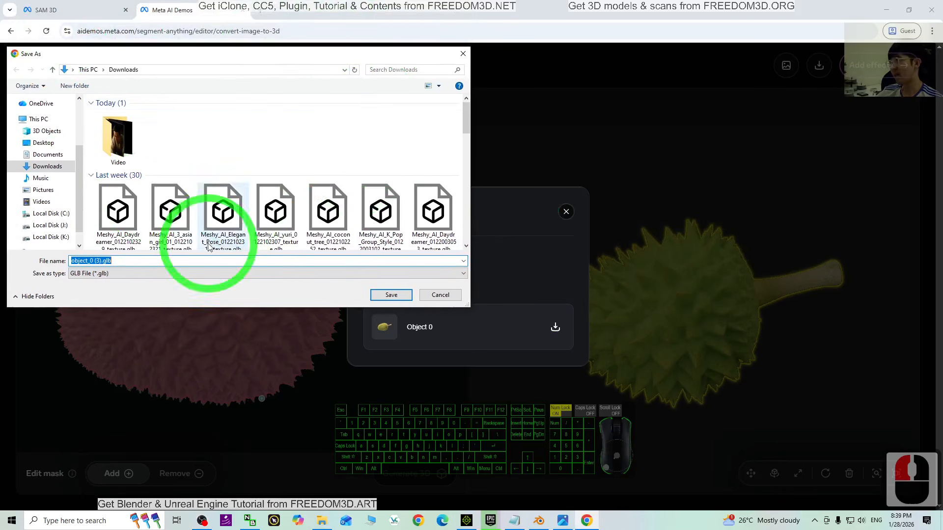
{"action": "left_click", "coordinate": [36, 144]}
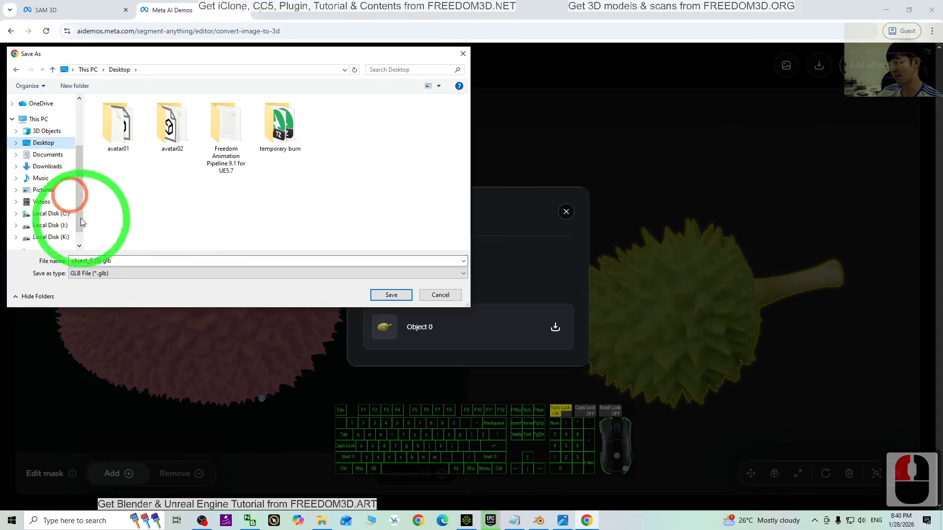
{"action": "double_click", "coordinate": [127, 261]}
{"action": "type", "text": "d"}
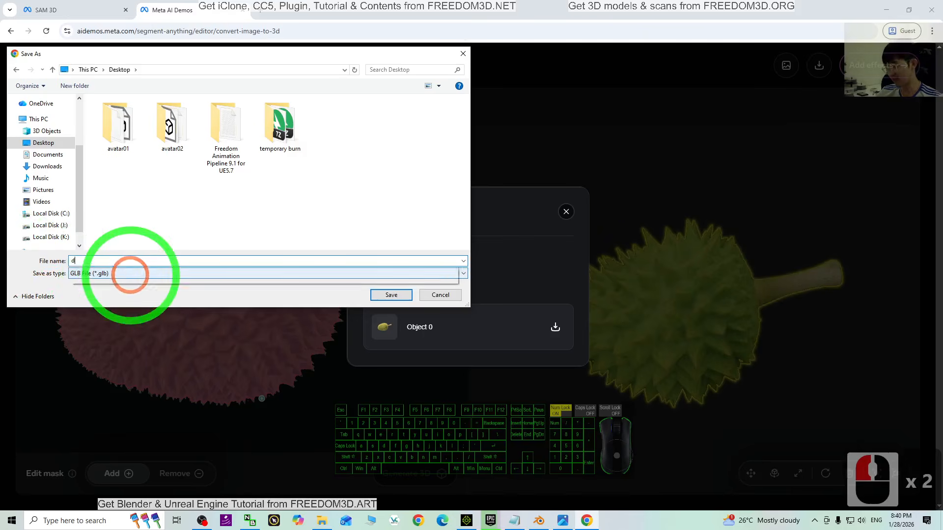
{"action": "type", "text": "urian"}
{"action": "left_click", "coordinate": [116, 265]}
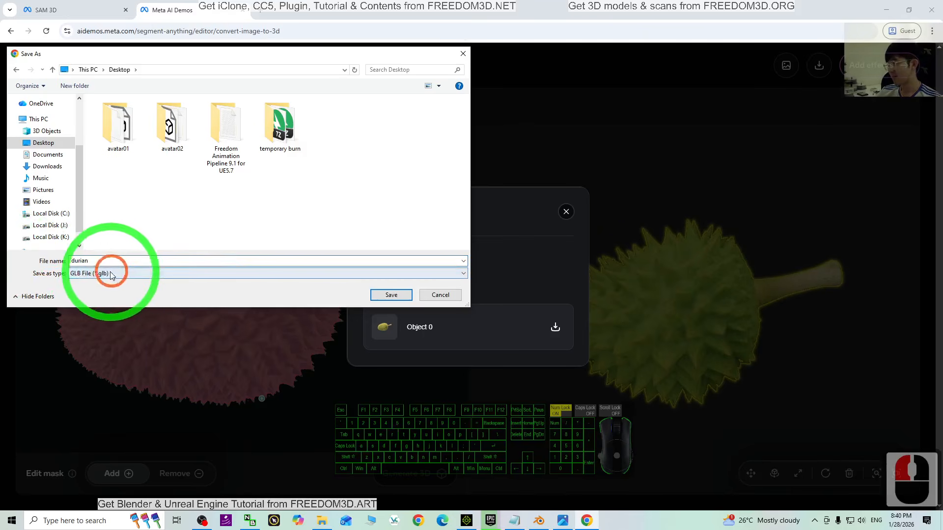
{"action": "left_click", "coordinate": [386, 295]}
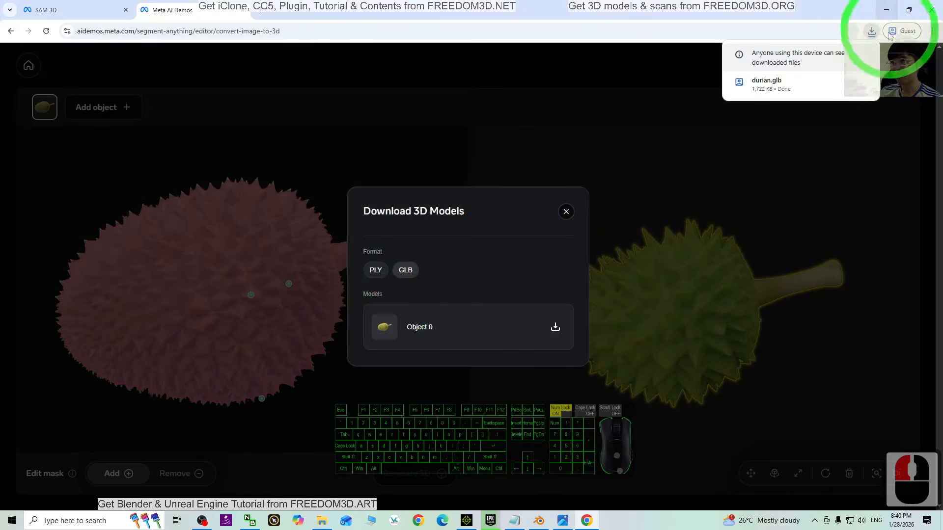
- Open durian.glb from the Desktop in 3D Viewer, orbit around the model to check it, and close the viewer
{"action": "left_click", "coordinate": [889, 11]}
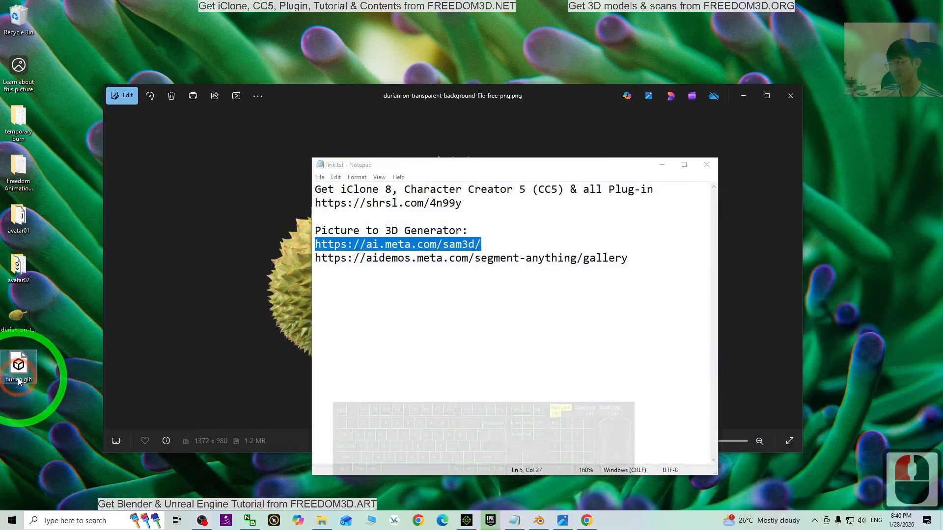
{"action": "double_click", "coordinate": [20, 363]}
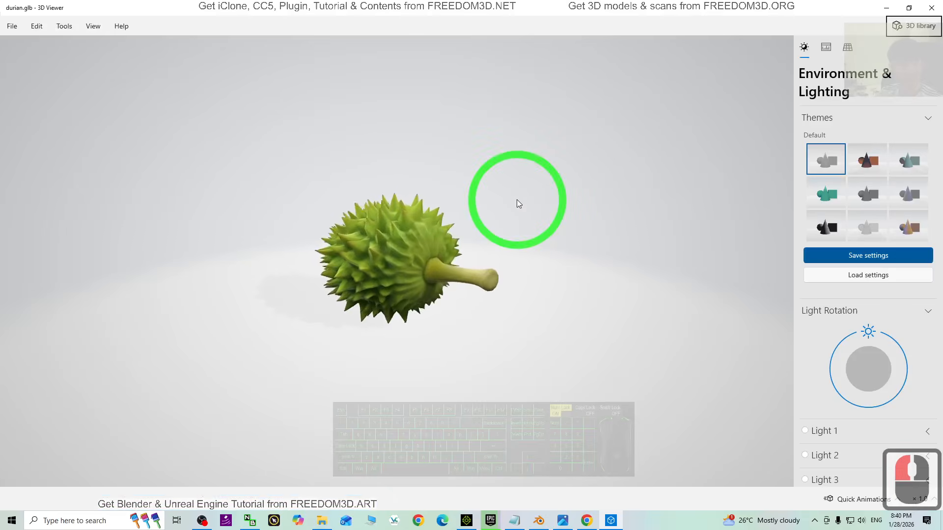
{"action": "left_click_drag", "start_coordinate": [512, 248], "coordinate": [491, 262]}
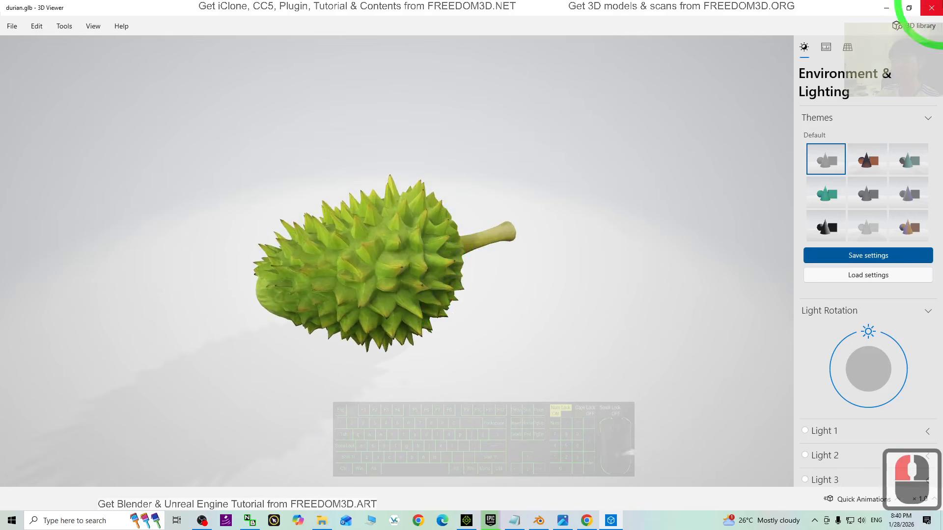
{"action": "left_click", "coordinate": [931, 8]}
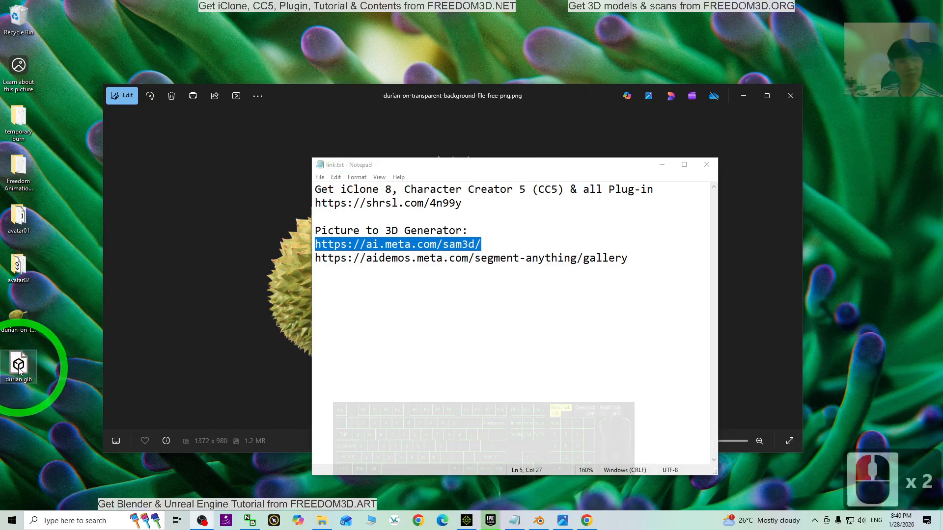
- Clear the desktop by minimizing the link.txt notes and closing the durian picture, after a brief look at iClone
{"action": "left_click", "coordinate": [473, 499]}
{"action": "left_click", "coordinate": [471, 526]}
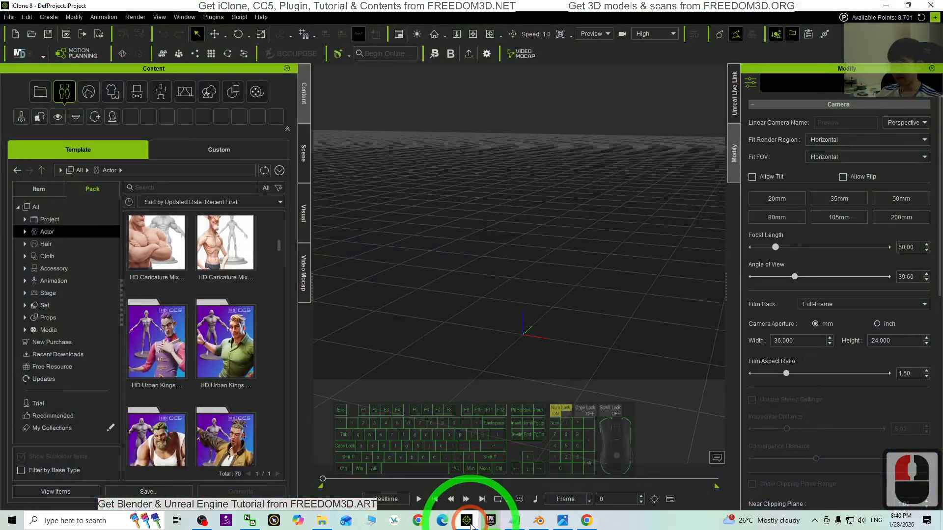
{"action": "left_click", "coordinate": [470, 526]}
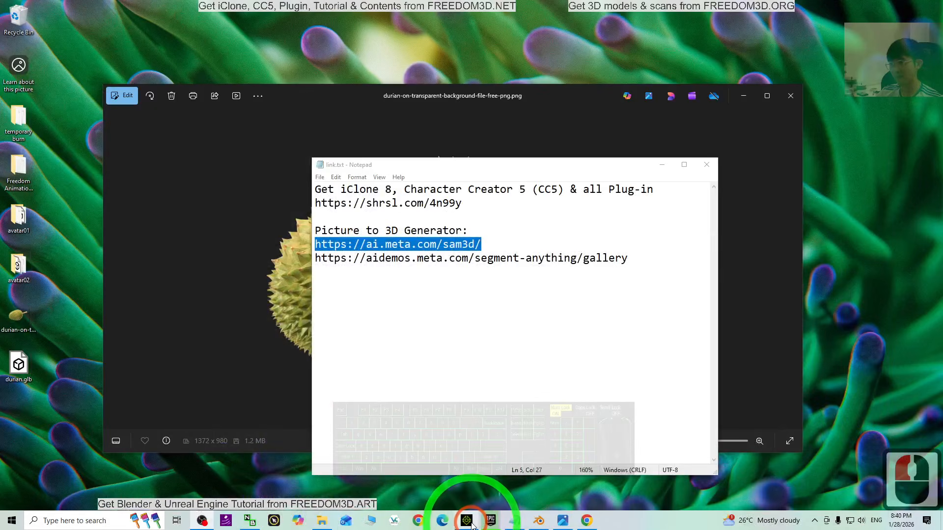
{"action": "left_click", "coordinate": [658, 165]}
{"action": "left_click", "coordinate": [788, 95]}
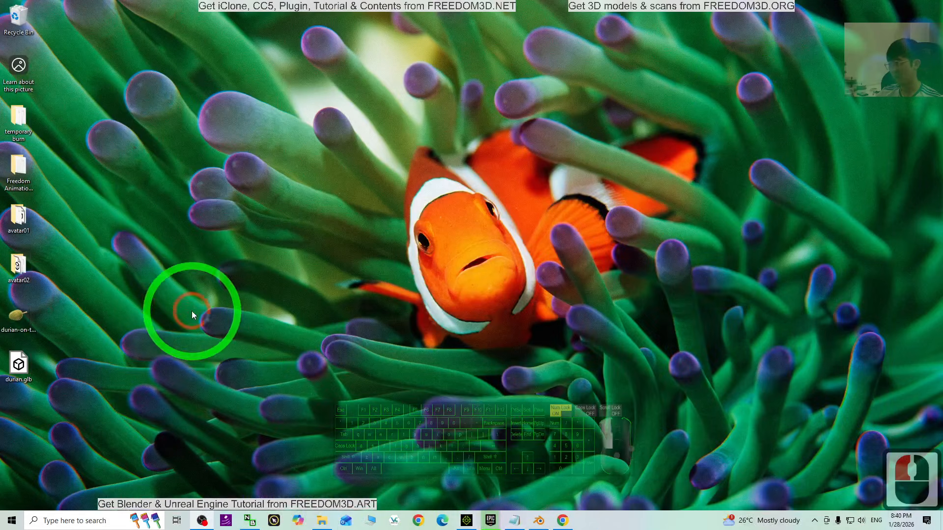
- Launch Blender and delete the default camera, cube and light from the new scene
{"action": "double_click", "coordinate": [35, 363]}
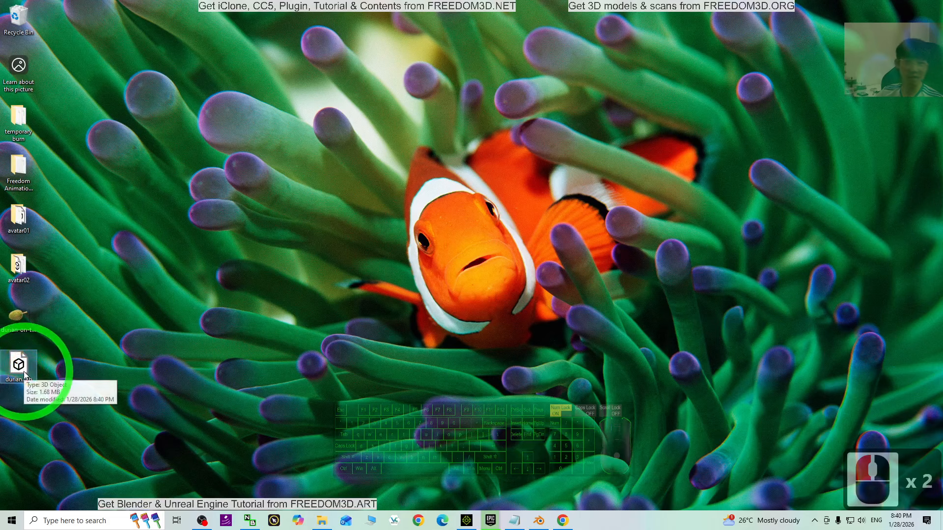
{"action": "left_click", "coordinate": [555, 494]}
{"action": "left_click", "coordinate": [540, 521]}
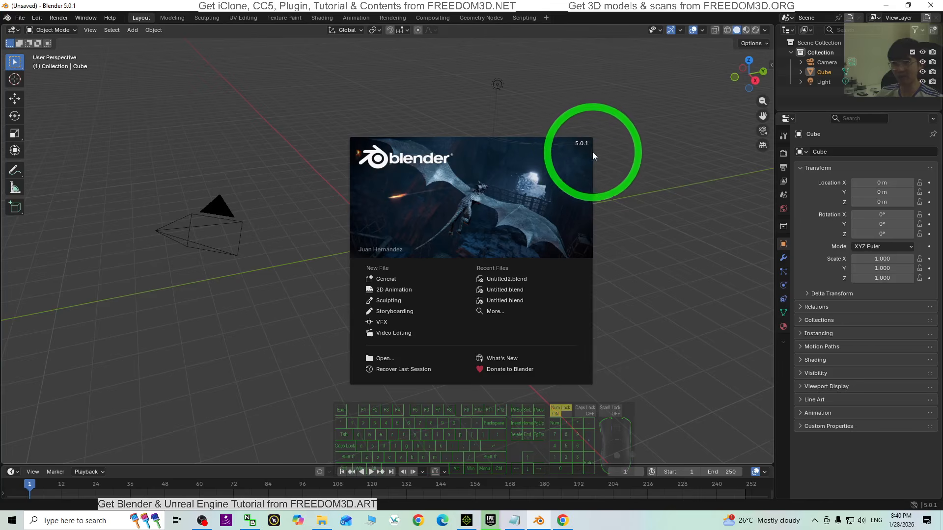
{"action": "left_click", "coordinate": [248, 311]}
{"action": "left_click", "coordinate": [252, 323]}
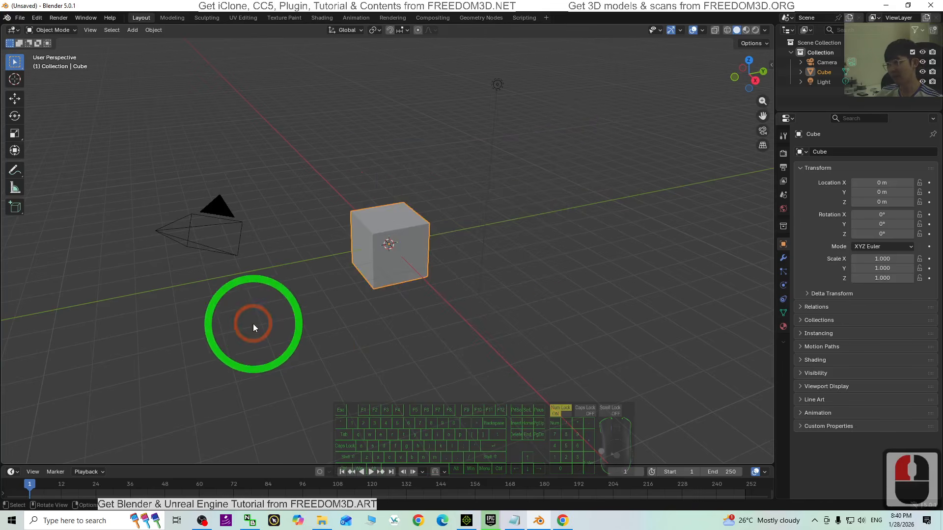
{"action": "left_click", "coordinate": [252, 323]}
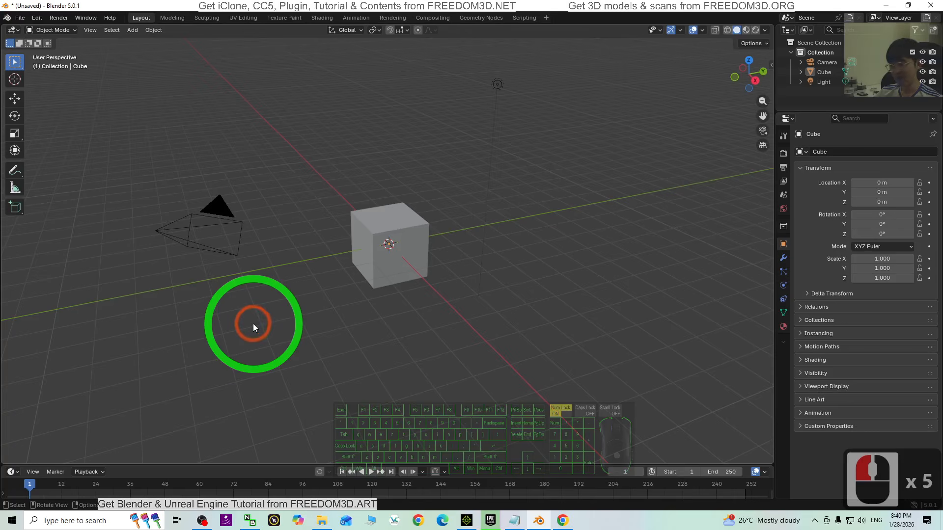
{"action": "key", "text": "a"}
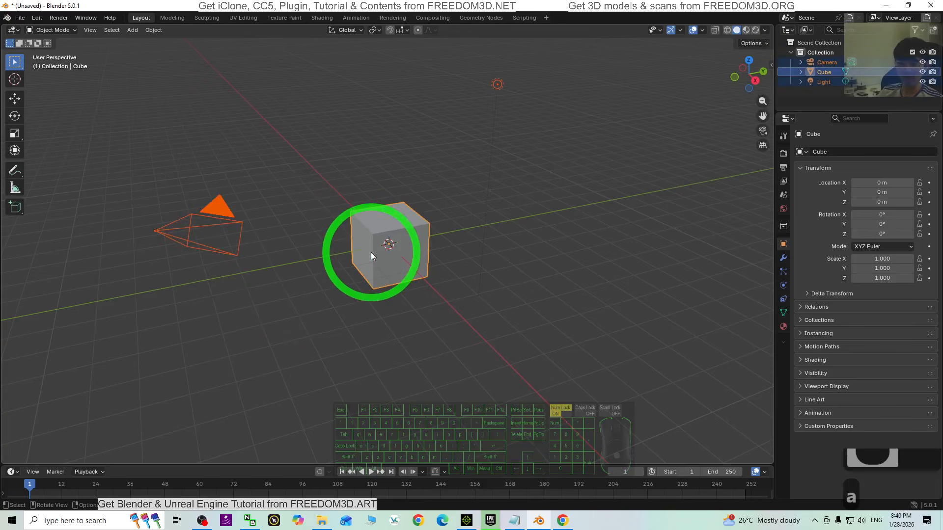
{"action": "key", "text": "Delete"}
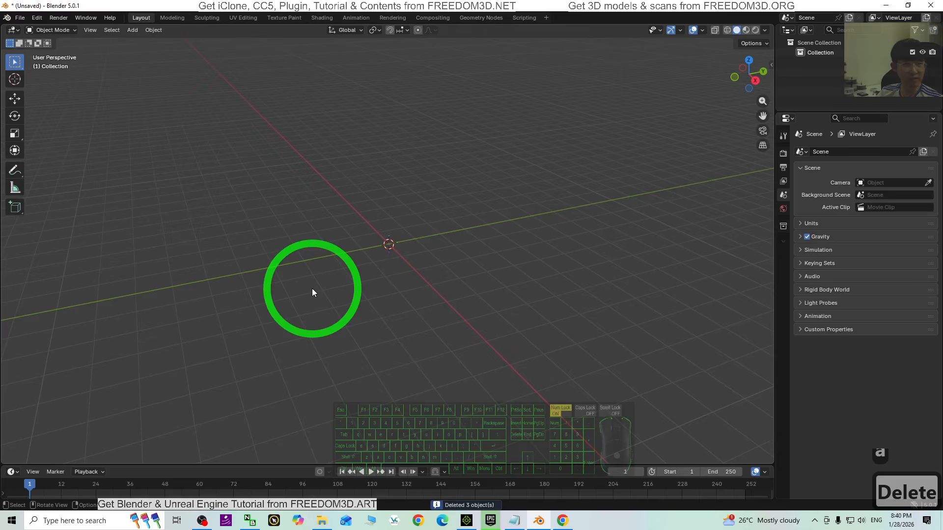
- Import durian.glb from the Desktop into the empty Blender scene with the default glTF 2.0 options
{"action": "left_click_drag", "start_coordinate": [314, 5], "coordinate": [436, 27]}
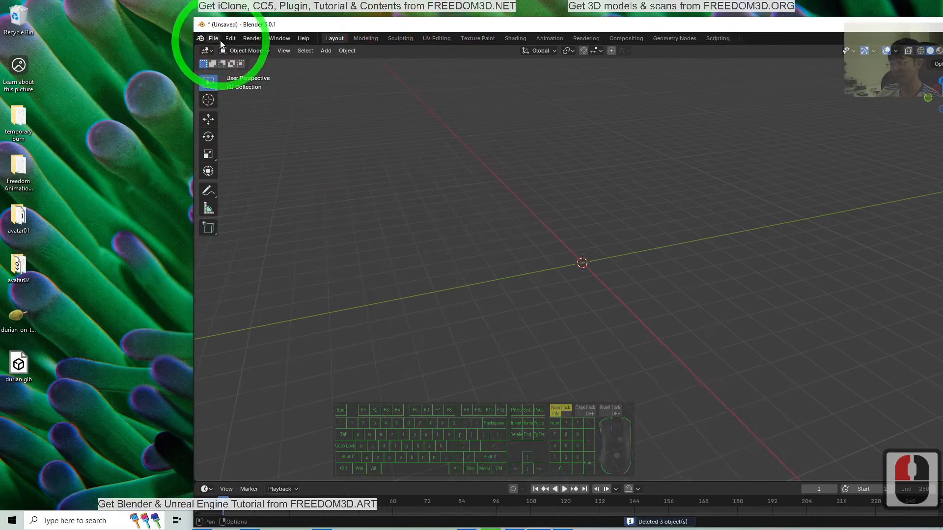
{"action": "left_click_drag", "start_coordinate": [21, 371], "coordinate": [581, 264]}
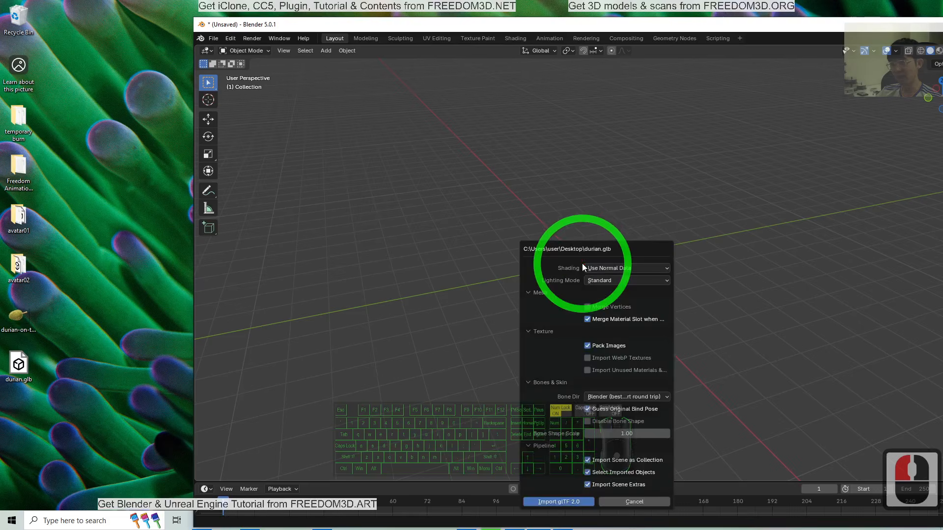
{"action": "left_click", "coordinate": [565, 502]}
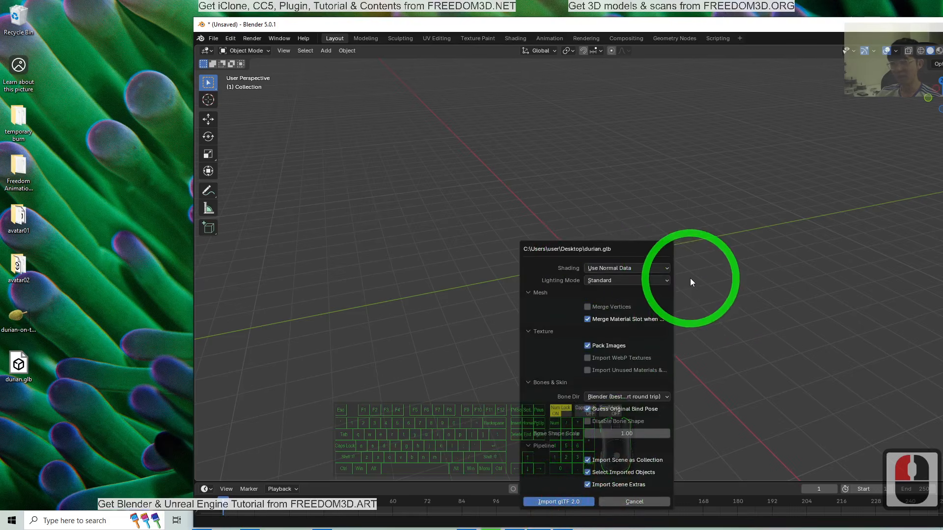
{"action": "left_click", "coordinate": [558, 502]}
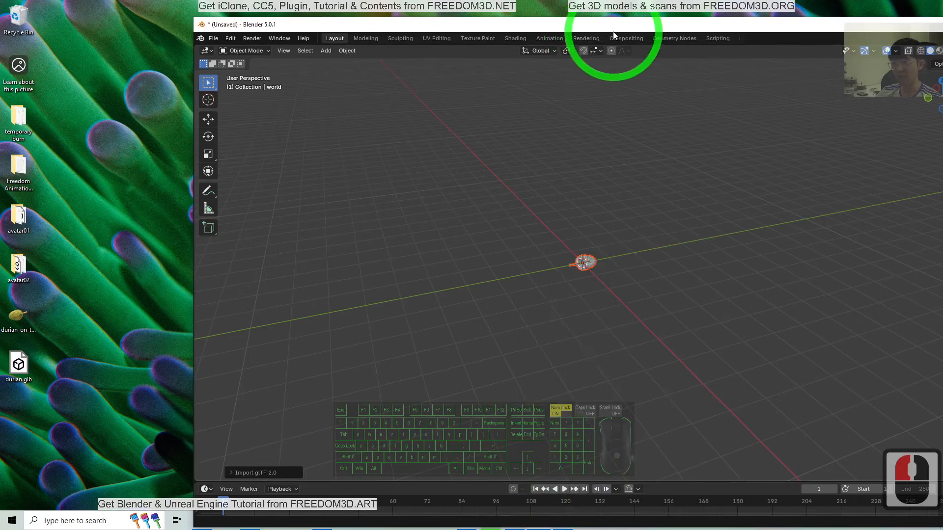
{"action": "left_click_drag", "start_coordinate": [614, 30], "coordinate": [473, 1]}
- Show the imported durian's textures with Material Preview shading and inspect the model up close
{"action": "scroll", "coordinate": [419, 199], "scroll_direction": "up", "scroll_amount": 10}
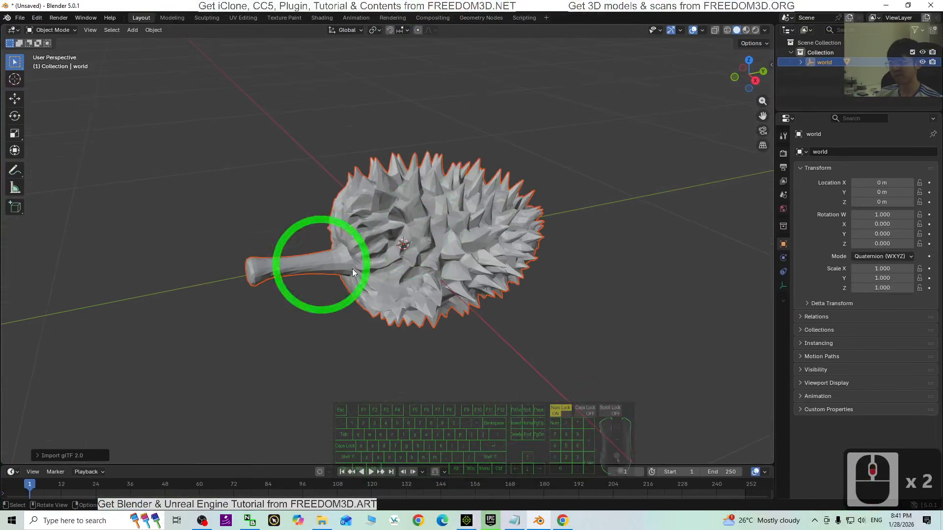
{"action": "left_click", "coordinate": [746, 30]}
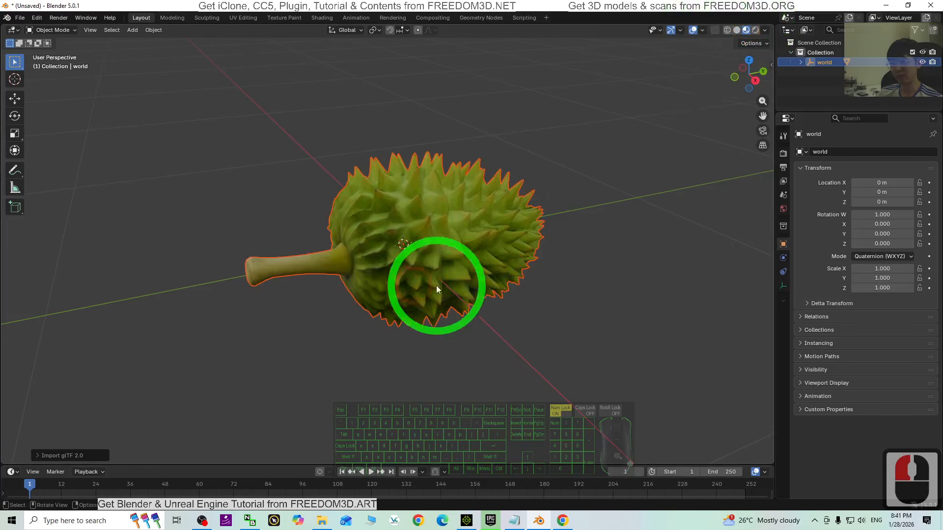
{"action": "mouse_move", "coordinate": [339, 400]}
{"action": "middle_mouse_down"}
{"action": "mouse_move", "coordinate": [493, 409]}
{"action": "mouse_move", "coordinate": [509, 362]}
{"action": "mouse_move", "coordinate": [347, 373]}
{"action": "mouse_move", "coordinate": [295, 206]}
{"action": "middle_mouse_up"}
- Begin an FBX export of the durian with Path Mode set to Copy and textures embedded
{"action": "left_click_drag", "start_coordinate": [211, 6], "coordinate": [425, 46]}
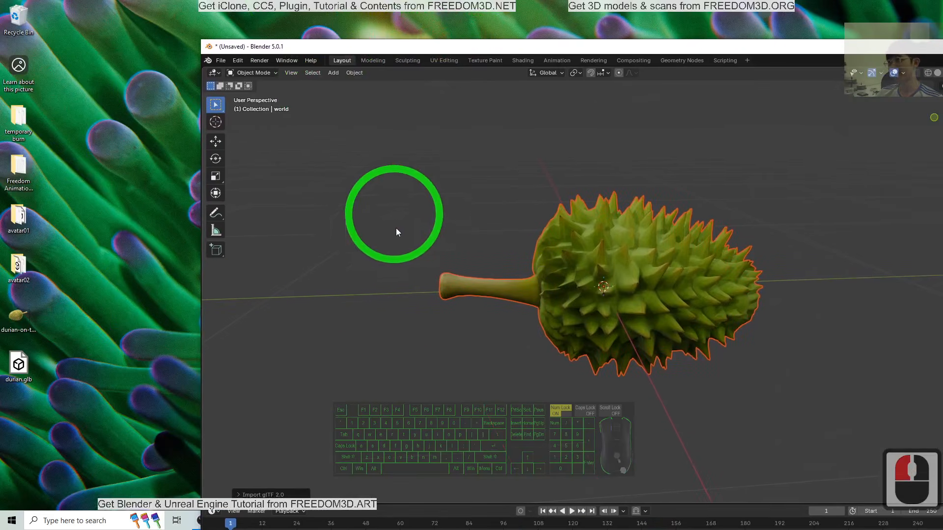
{"action": "left_click", "coordinate": [221, 60]}
{"action": "left_click", "coordinate": [250, 210]}
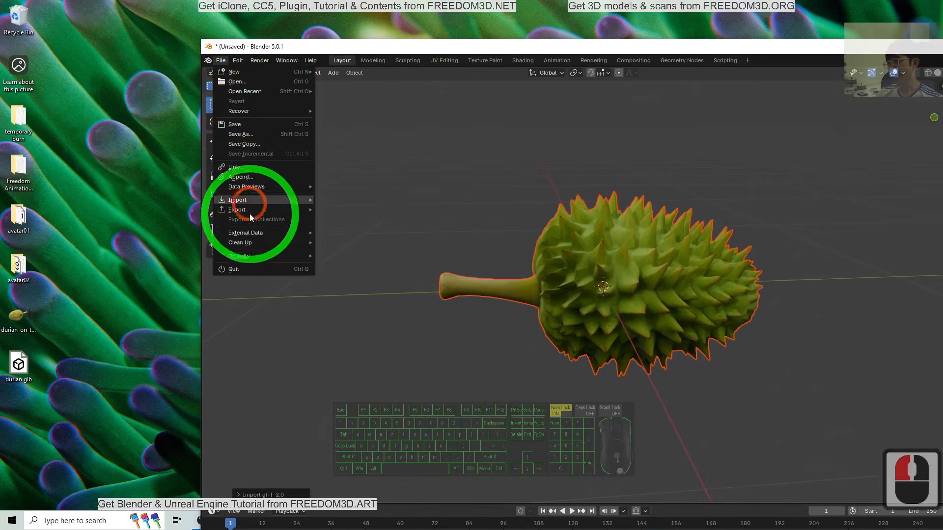
{"action": "left_click", "coordinate": [343, 286]}
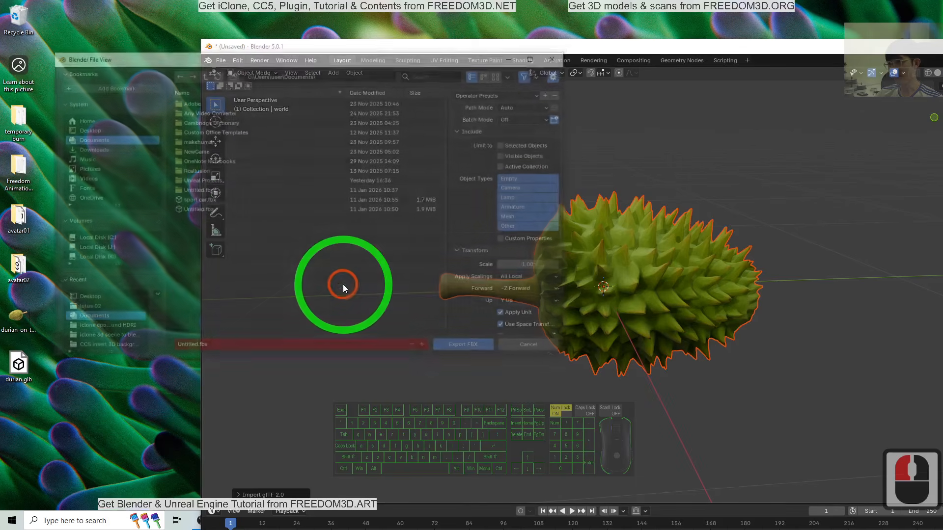
{"action": "left_click", "coordinate": [528, 106]}
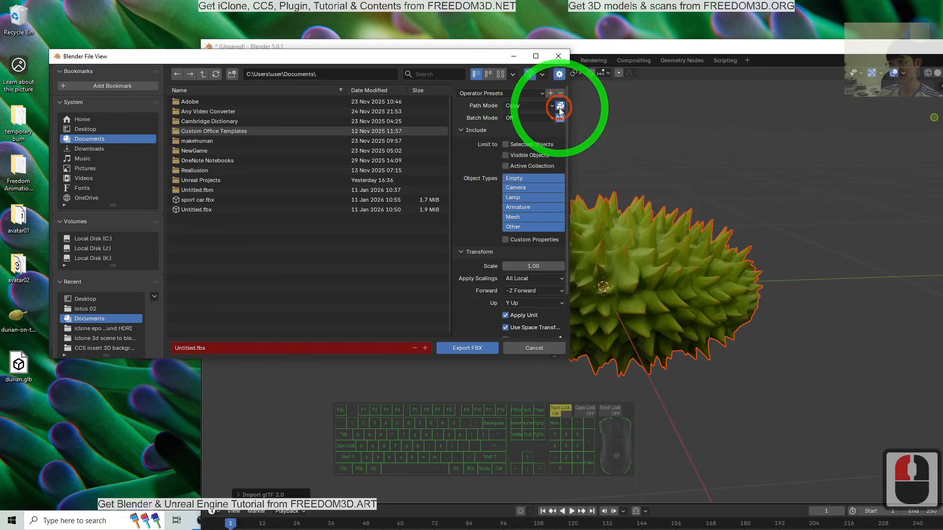
{"action": "left_click", "coordinate": [559, 106]}
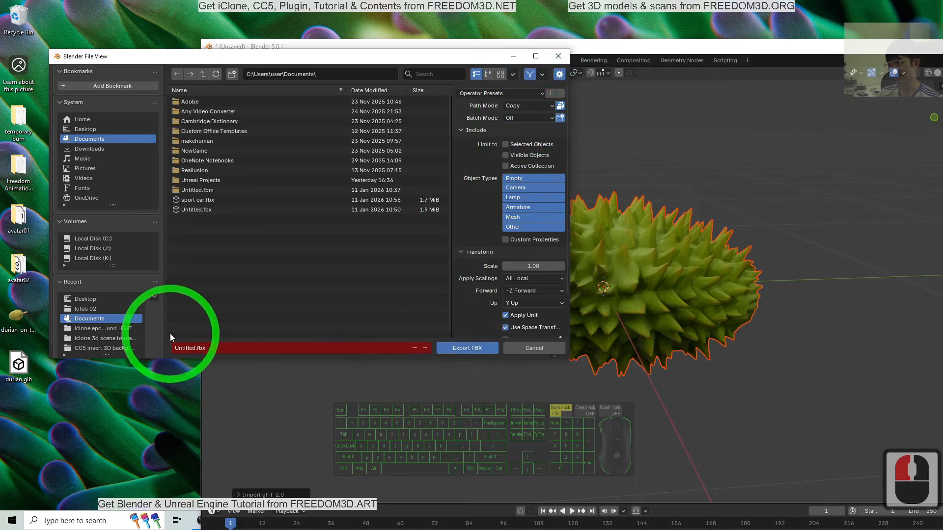
- Export the durian to the Desktop as durian.fbx
{"action": "left_click", "coordinate": [94, 298]}
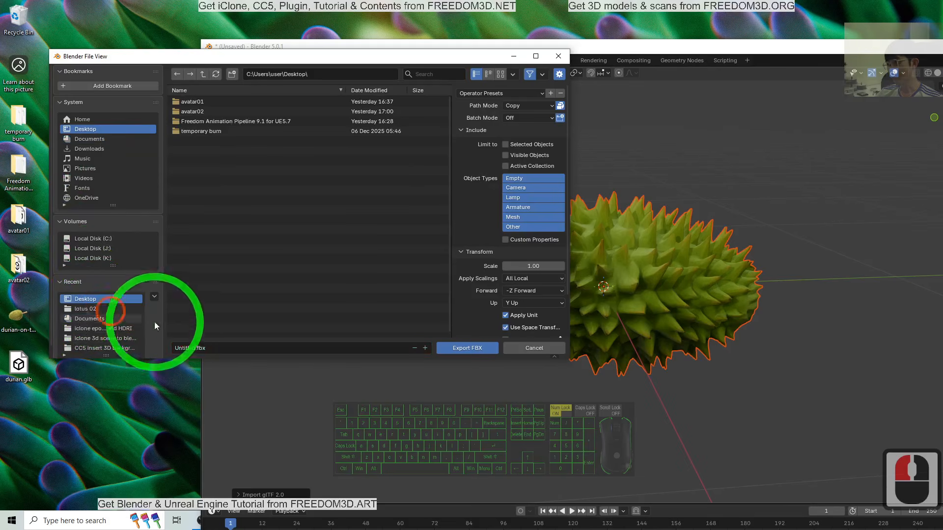
{"action": "double_click", "coordinate": [217, 346]}
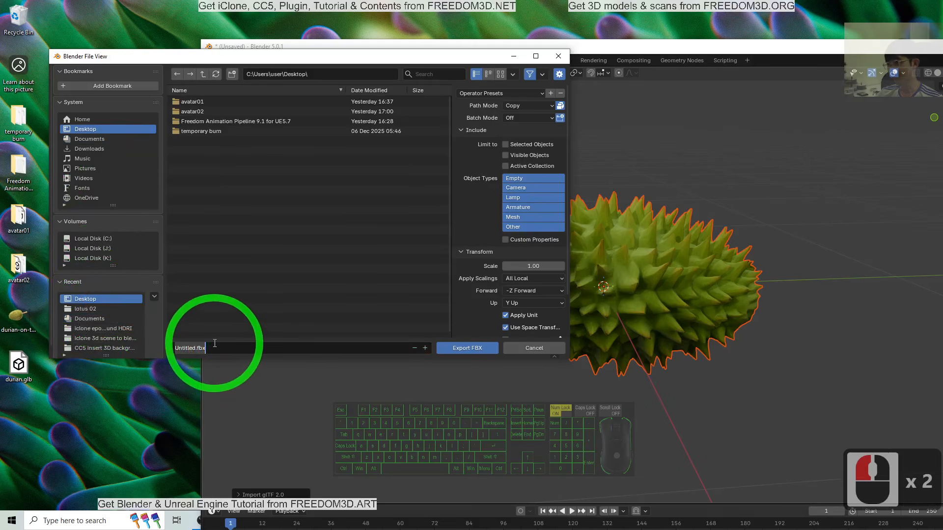
{"action": "left_click", "coordinate": [549, 118]}
{"action": "left_click", "coordinate": [549, 121]}
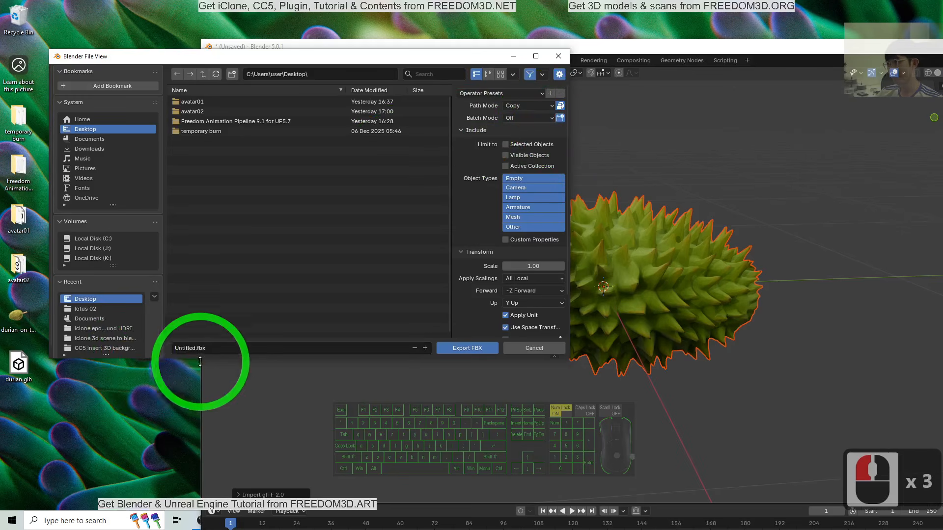
{"action": "double_click", "coordinate": [215, 347]}
{"action": "left_click_drag", "start_coordinate": [216, 346], "coordinate": [167, 358]}
{"action": "type", "text": "d"}
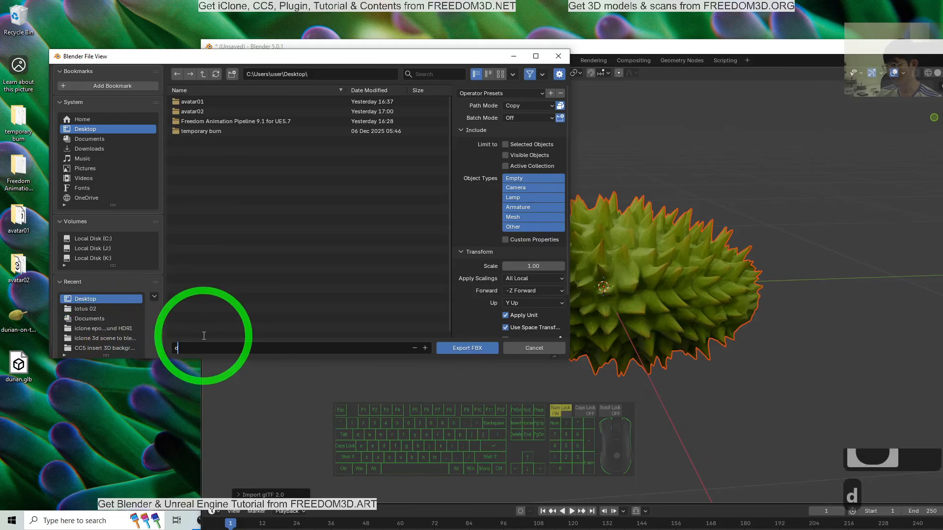
{"action": "type", "text": "ruai"}
{"action": "key", "text": "BackSpace"}
{"action": "key", "text": "BackSpace"}
{"action": "key", "text": "BackSpace"}
{"action": "type", "text": "ur"}
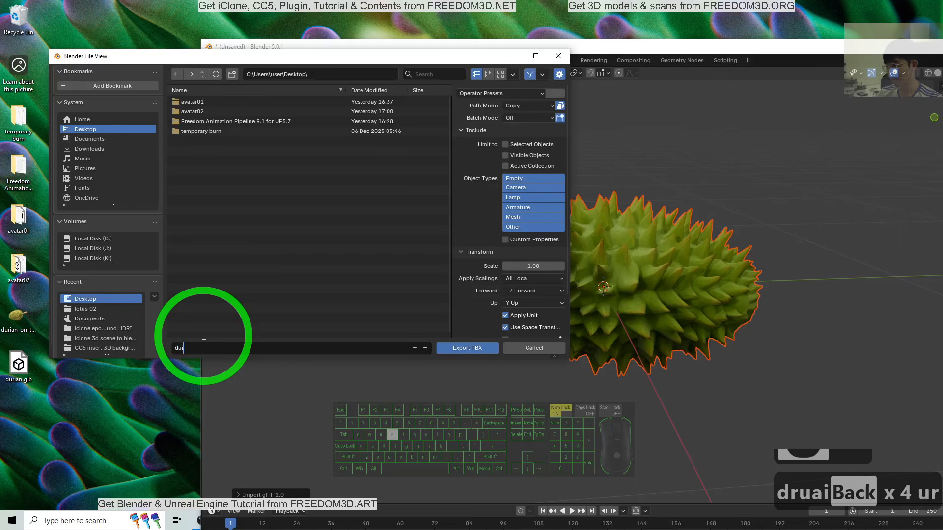
{"action": "type", "text": "ian.fbx"}
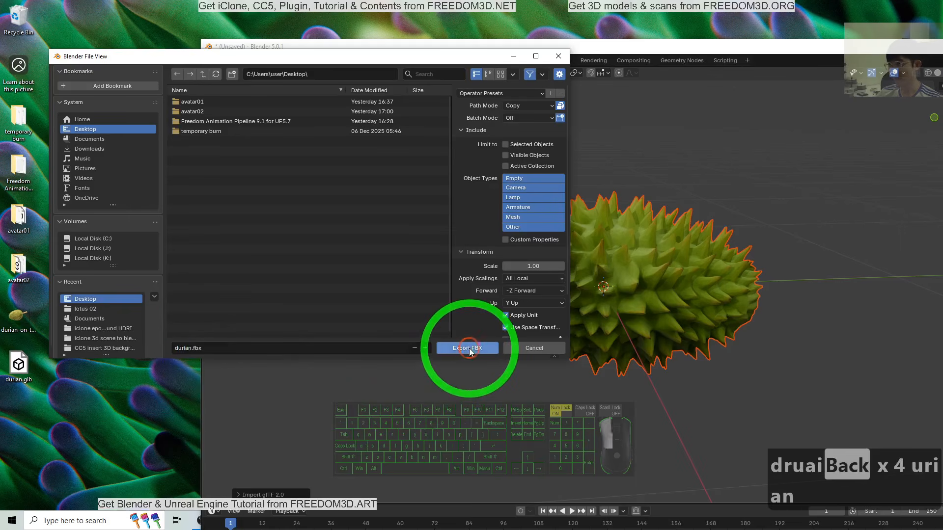
{"action": "left_click", "coordinate": [467, 348]}
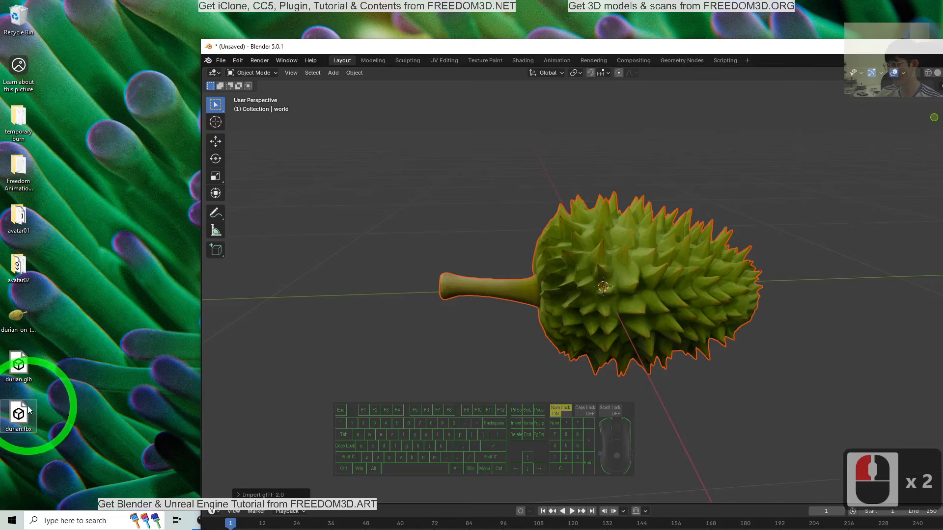
- Switch to iClone 8 and import durian.fbx from the Desktop, converting all with the Keep Original FBX setting
{"action": "left_click", "coordinate": [533, 286]}
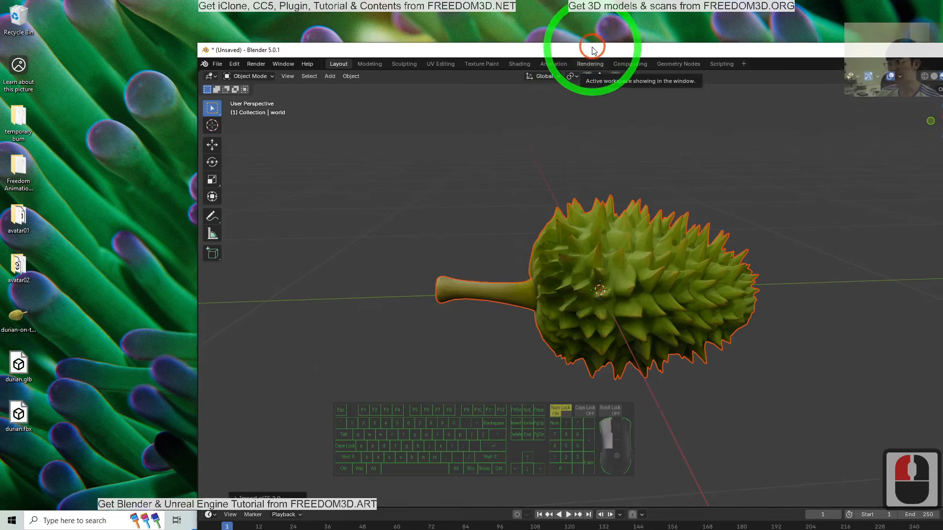
{"action": "double_click", "coordinate": [568, 46]}
{"action": "left_click_drag", "start_coordinate": [582, 2], "coordinate": [677, 23]}
{"action": "left_click_drag", "start_coordinate": [93, 19], "coordinate": [314, 84]}
{"action": "left_click_drag", "start_coordinate": [573, 90], "coordinate": [437, 29]}
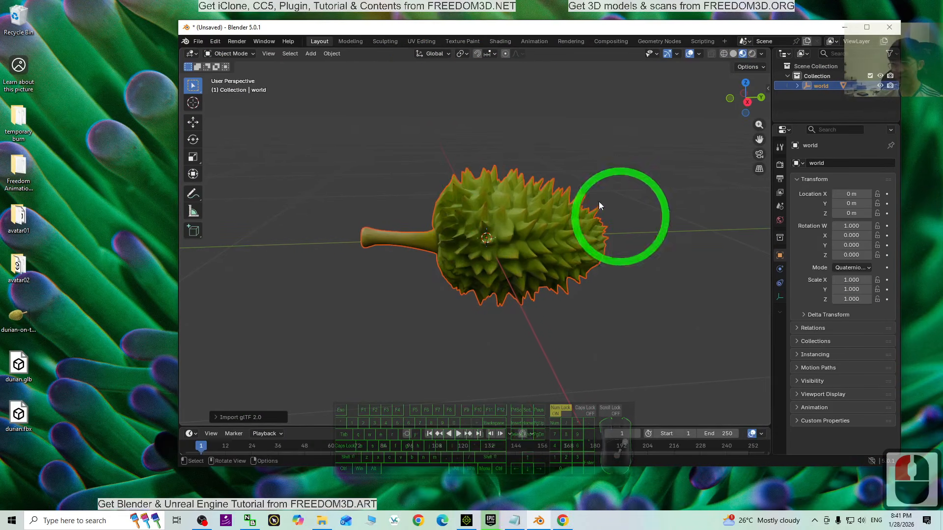
{"action": "left_click", "coordinate": [469, 523]}
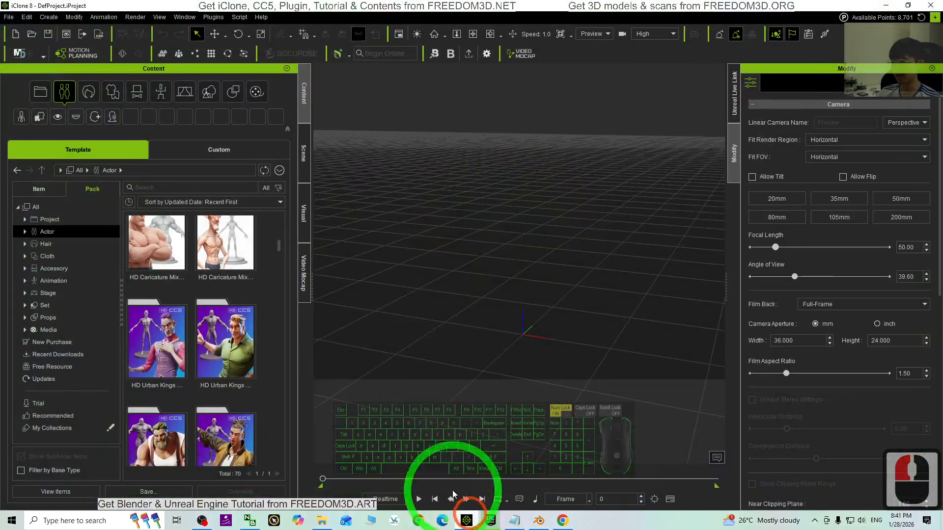
{"action": "double_click", "coordinate": [452, 32]}
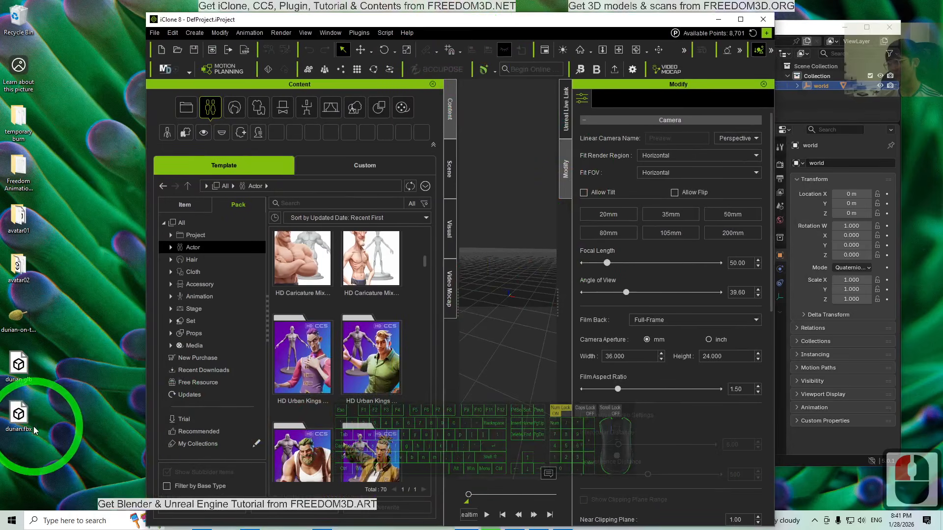
{"action": "left_click_drag", "start_coordinate": [34, 430], "coordinate": [509, 300]}
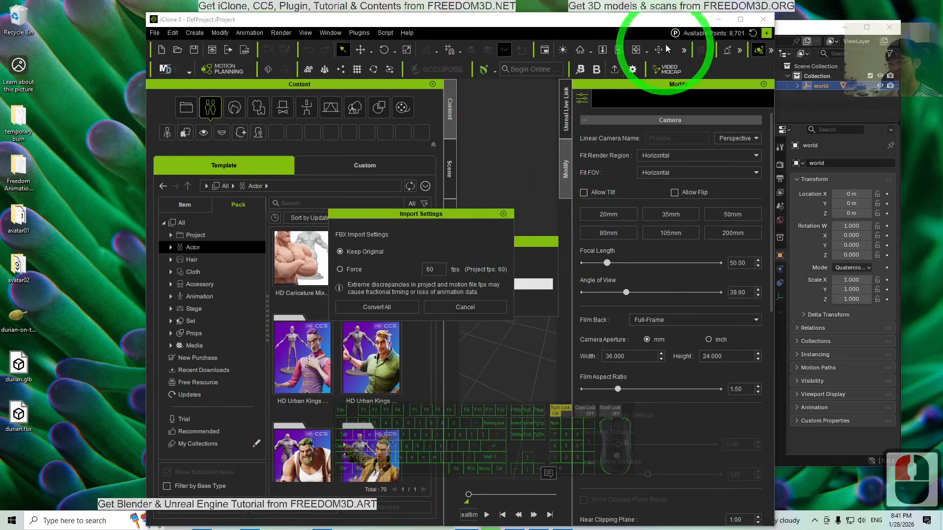
{"action": "left_click", "coordinate": [378, 310]}
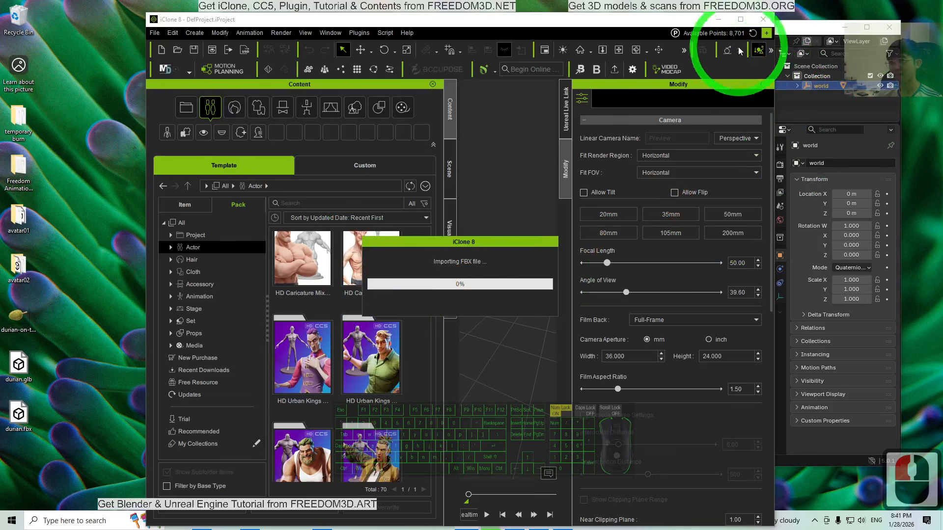
- Examine the imported durian prop in iClone from several angles to check whether its textures came through
{"action": "left_click", "coordinate": [740, 19]}
{"action": "key", "text": "c"}
{"action": "left_click_drag", "start_coordinate": [575, 217], "coordinate": [448, 222]}
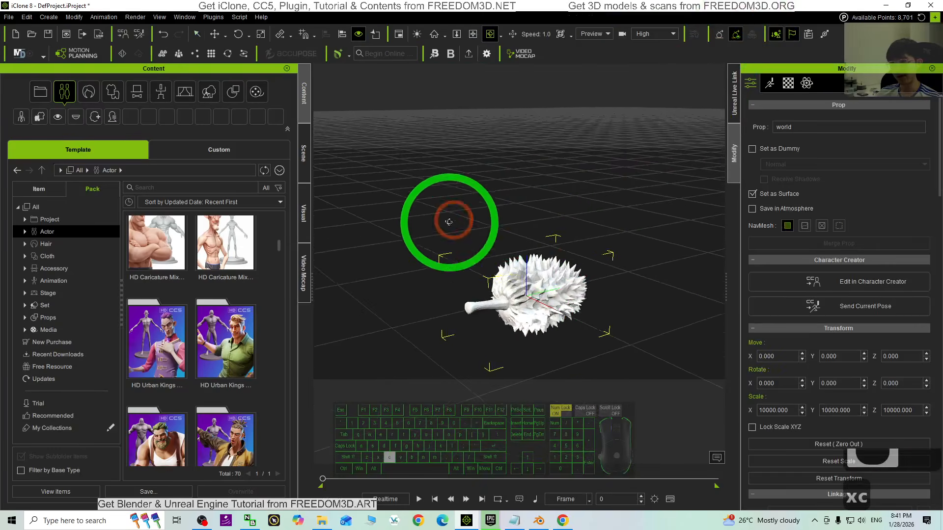
{"action": "scroll", "coordinate": [605, 289], "scroll_direction": "up", "scroll_amount": 6}
{"action": "key", "text": "x"}
{"action": "left_click_drag", "start_coordinate": [604, 294], "coordinate": [531, 212]}
{"action": "key", "text": "c"}
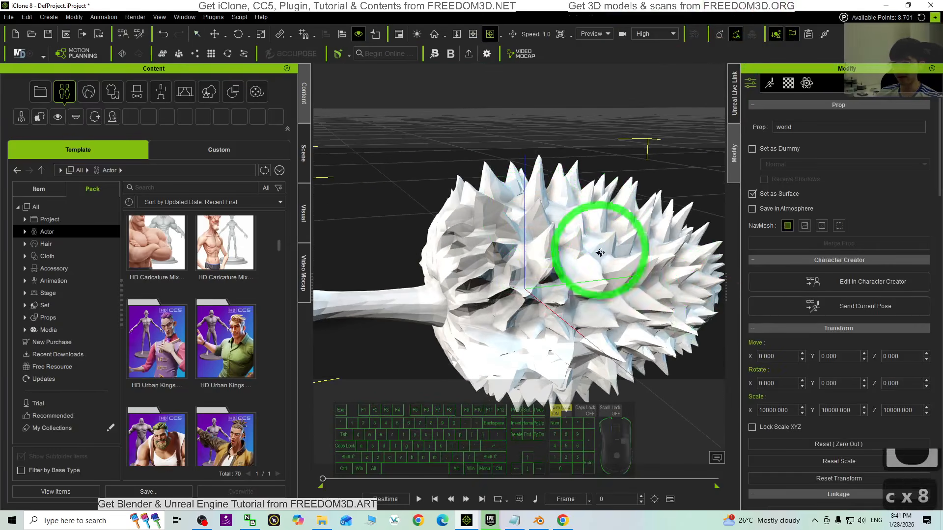
{"action": "scroll", "coordinate": [592, 272], "scroll_direction": "down", "scroll_amount": 8}
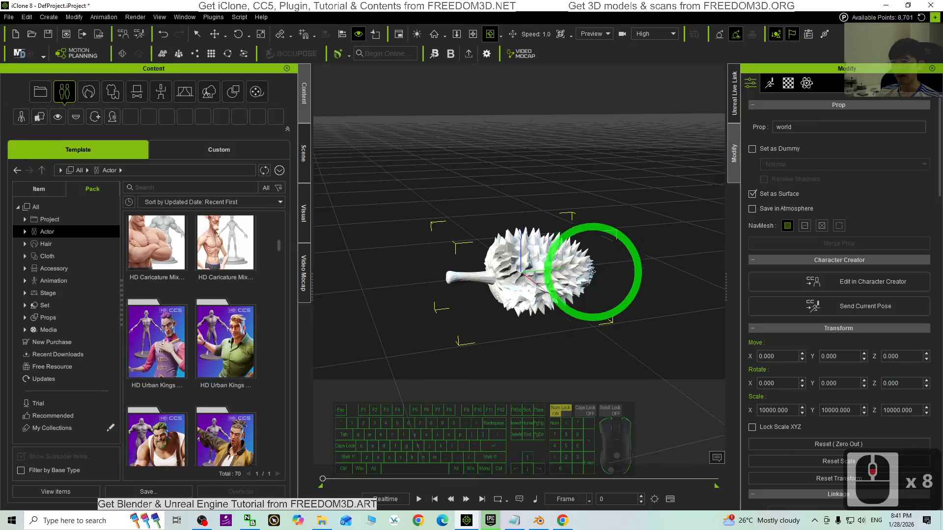
- Switch to Blender and display the durian's Image_0 texture in the UV Editing workspace
{"action": "left_click", "coordinate": [540, 521]}
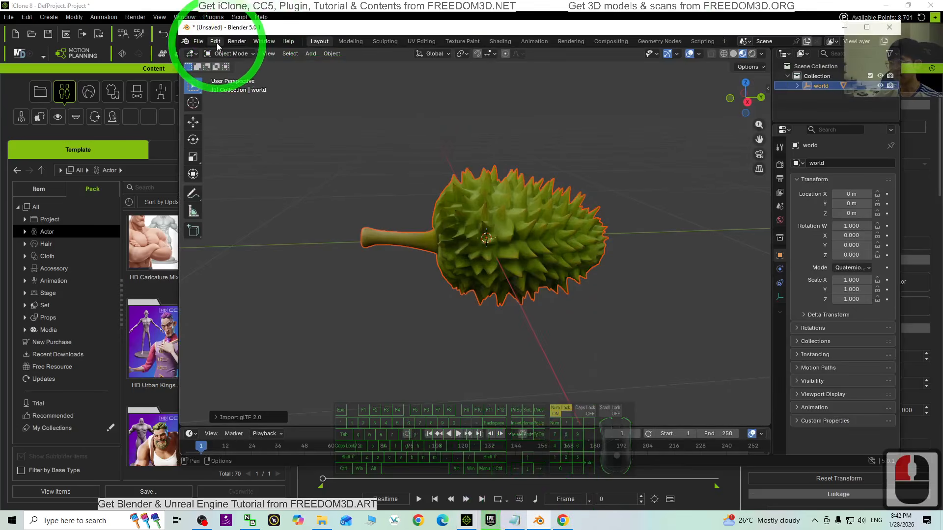
{"action": "left_click", "coordinate": [416, 42]}
{"action": "left_click", "coordinate": [865, 27]}
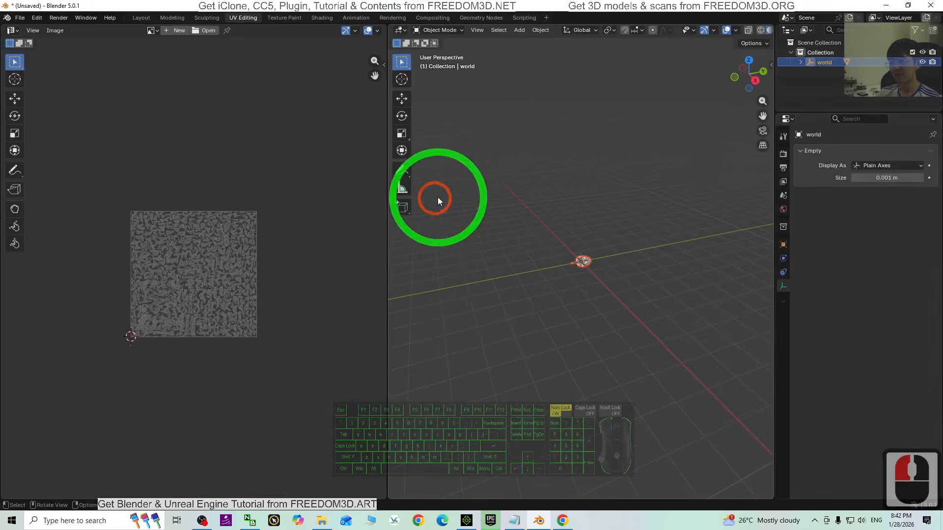
{"action": "left_click_drag", "start_coordinate": [386, 300], "coordinate": [335, 299]}
{"action": "scroll", "coordinate": [583, 201], "scroll_direction": "up", "scroll_amount": 13}
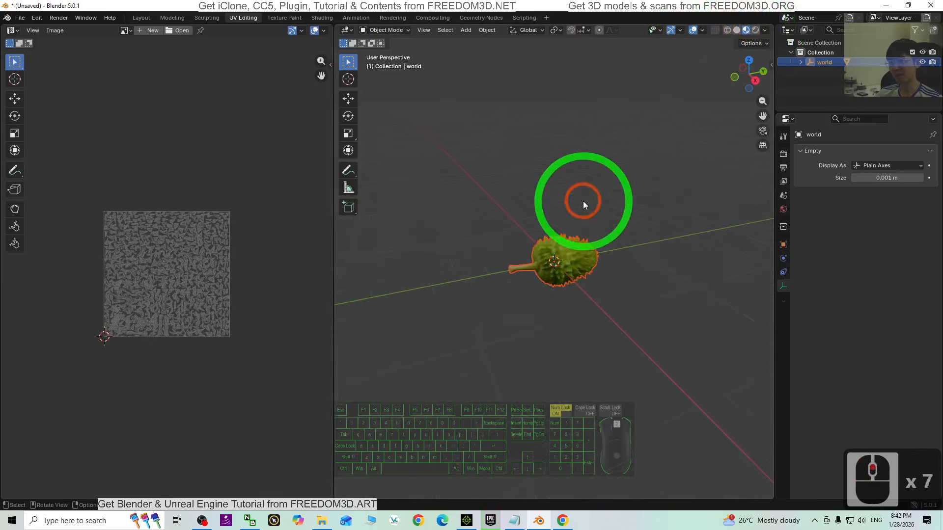
{"action": "left_click", "coordinate": [126, 31]}
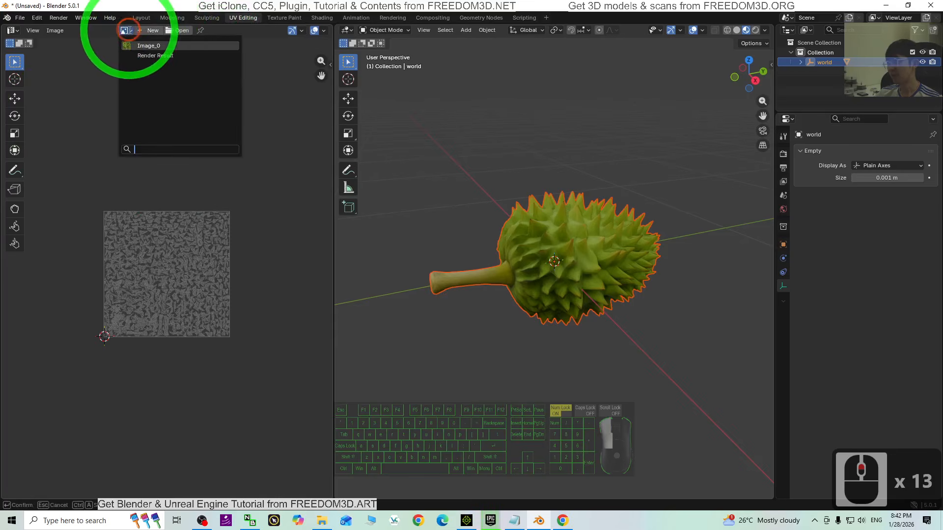
{"action": "left_click", "coordinate": [149, 45]}
{"action": "scroll", "coordinate": [295, 285], "scroll_direction": "down", "scroll_amount": 6}
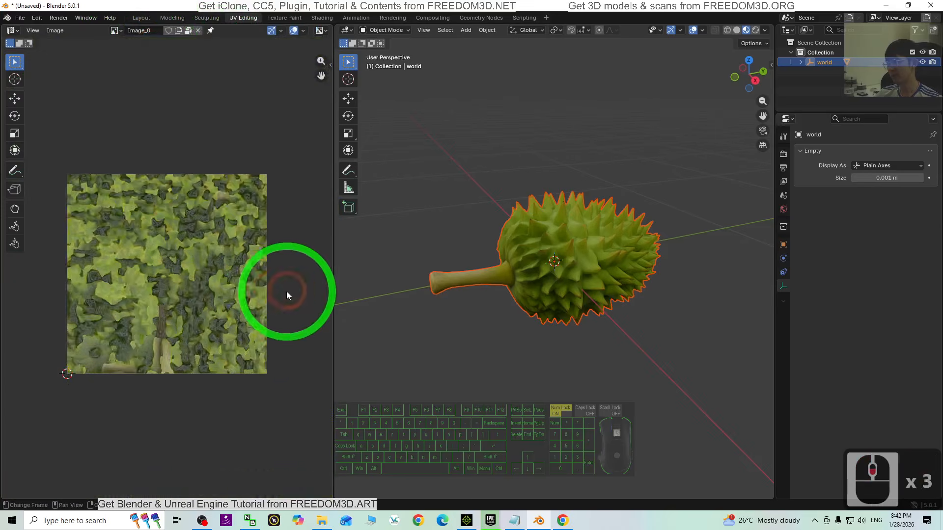
- Save the Image_0 texture as durian.png on the Desktop and close Blender
{"action": "left_click_drag", "start_coordinate": [233, 6], "coordinate": [423, 46]}
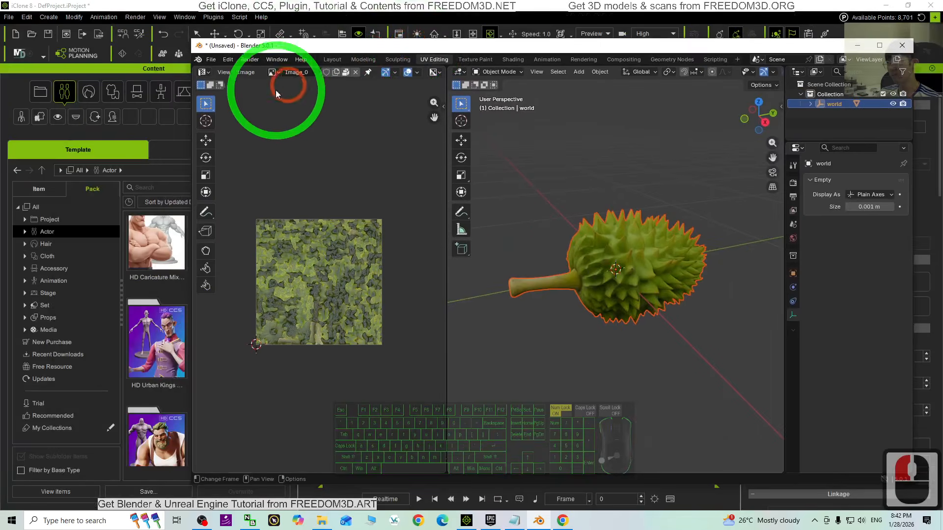
{"action": "left_click", "coordinate": [246, 72]}
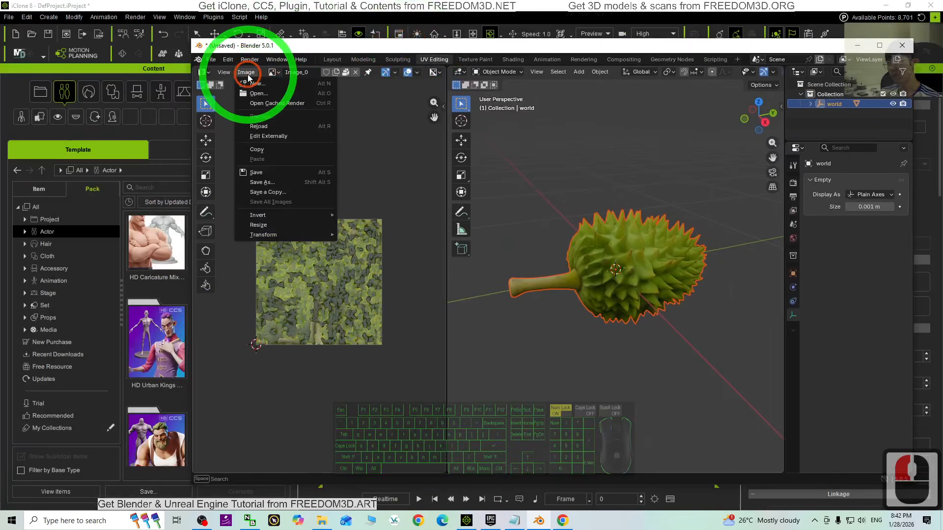
{"action": "left_click", "coordinate": [260, 183]}
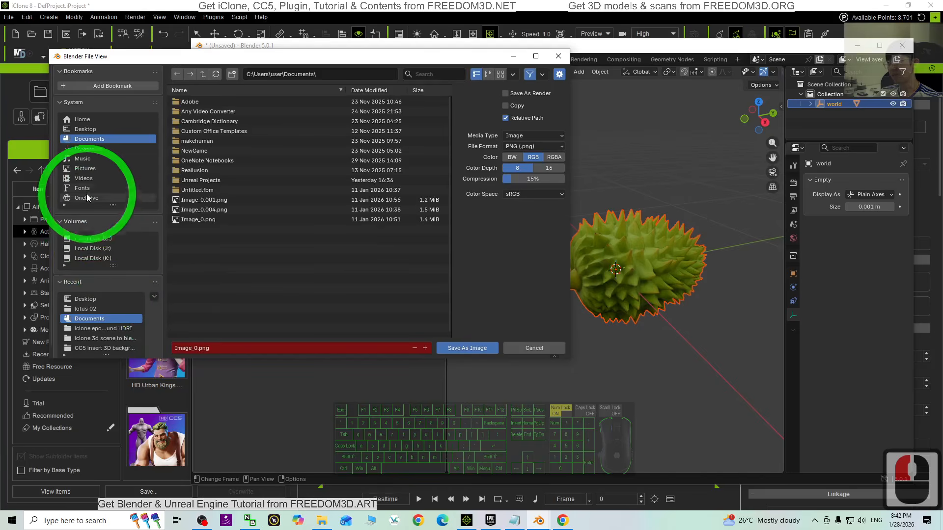
{"action": "left_click", "coordinate": [85, 128]}
{"action": "left_click", "coordinate": [219, 347]}
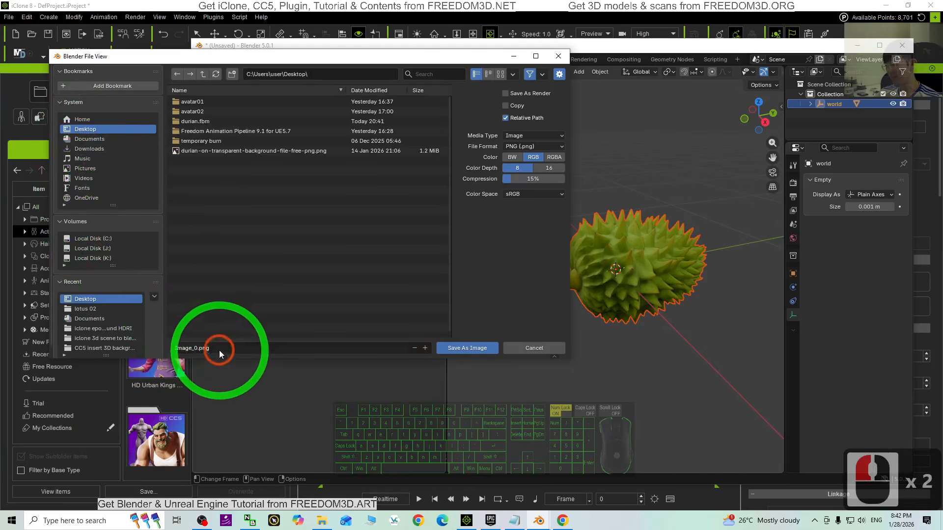
{"action": "left_click_drag", "start_coordinate": [219, 347], "coordinate": [109, 336]}
{"action": "type", "text": "durian"}
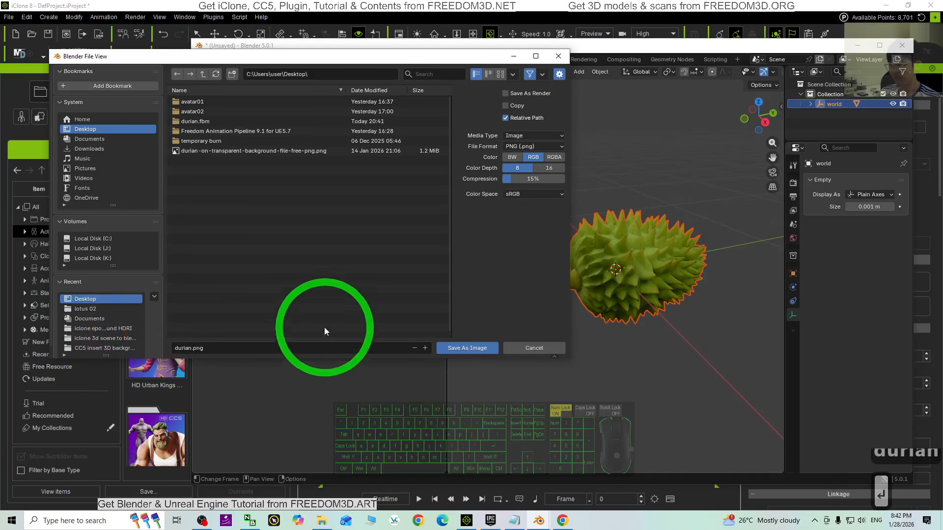
{"action": "left_click", "coordinate": [466, 348]}
{"action": "left_click", "coordinate": [902, 45]}
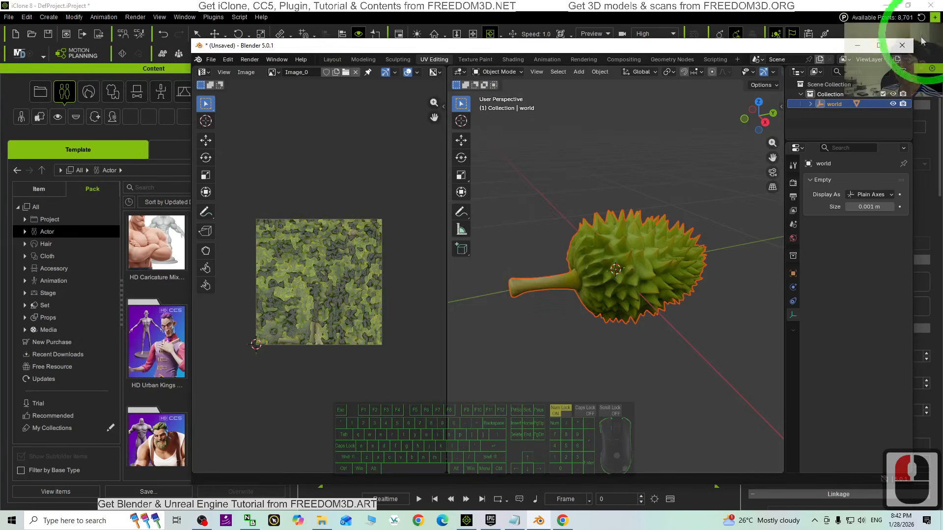
{"action": "left_click", "coordinate": [533, 395]}
- Apply durian.png from the Desktop as the texture of the white durian prop in iClone and check the result
{"action": "double_click", "coordinate": [452, 6]}
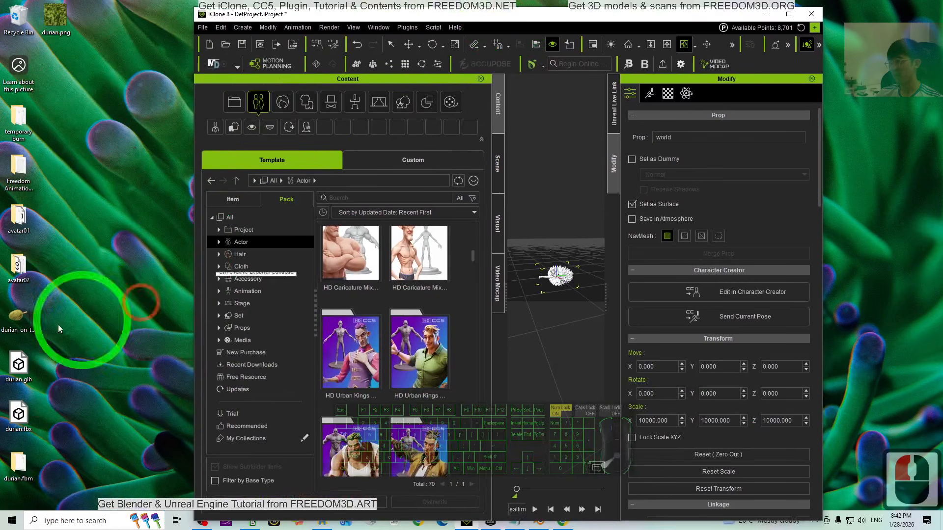
{"action": "double_click", "coordinate": [666, 22]}
{"action": "scroll", "coordinate": [488, 252], "scroll_direction": "up", "scroll_amount": 6}
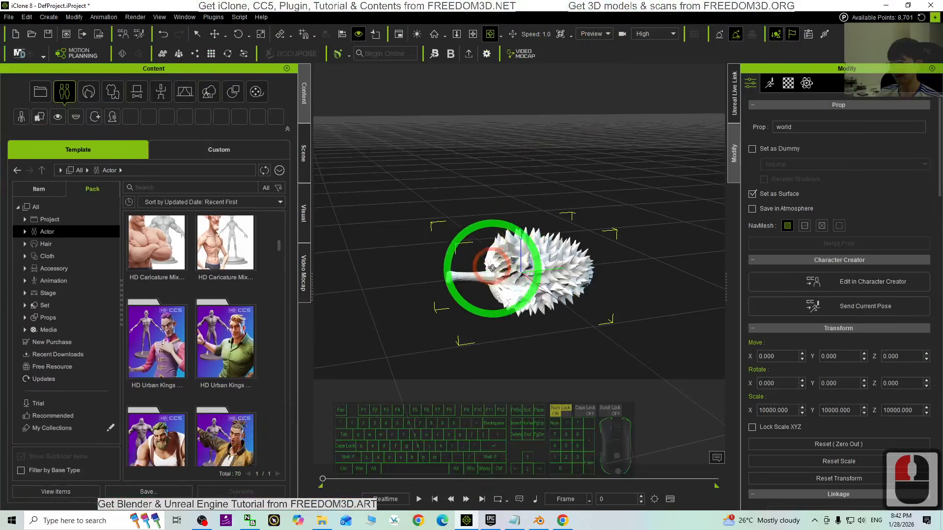
{"action": "double_click", "coordinate": [412, 5]}
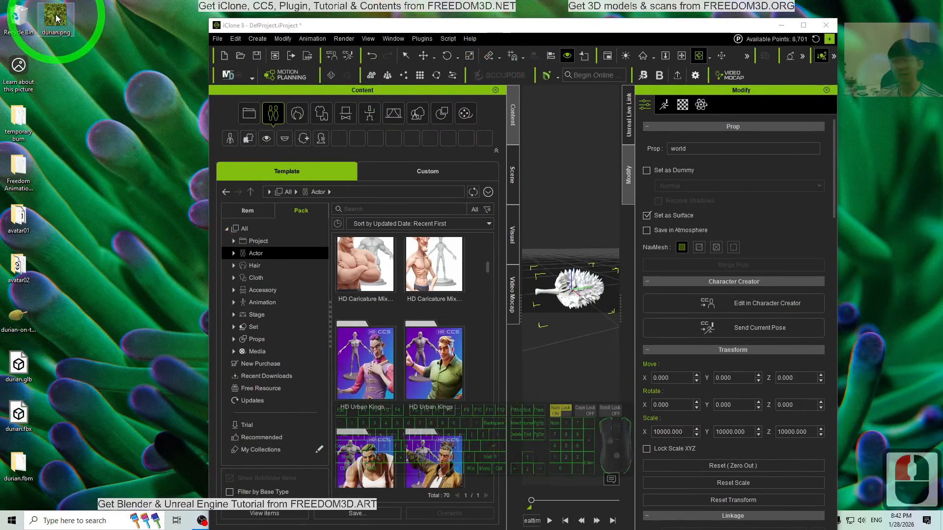
{"action": "left_click_drag", "start_coordinate": [56, 22], "coordinate": [576, 282]}
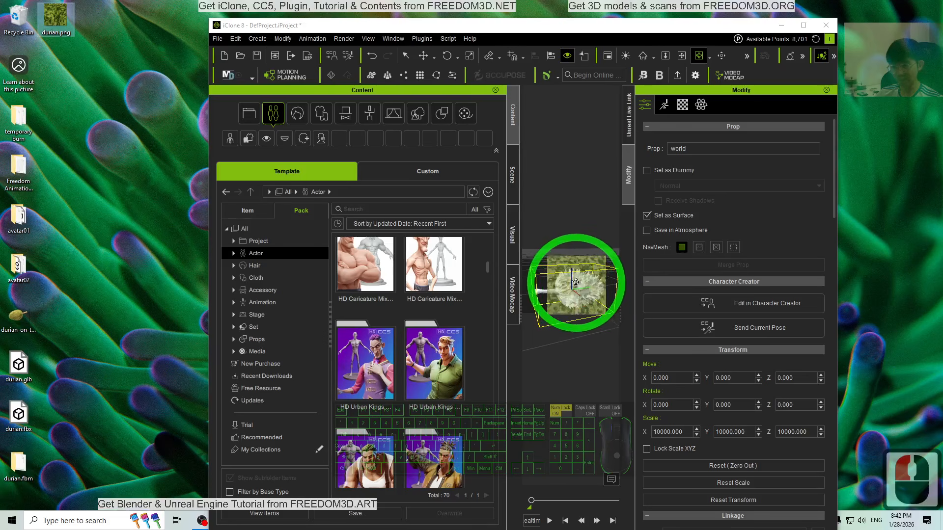
{"action": "left_click", "coordinate": [803, 26]}
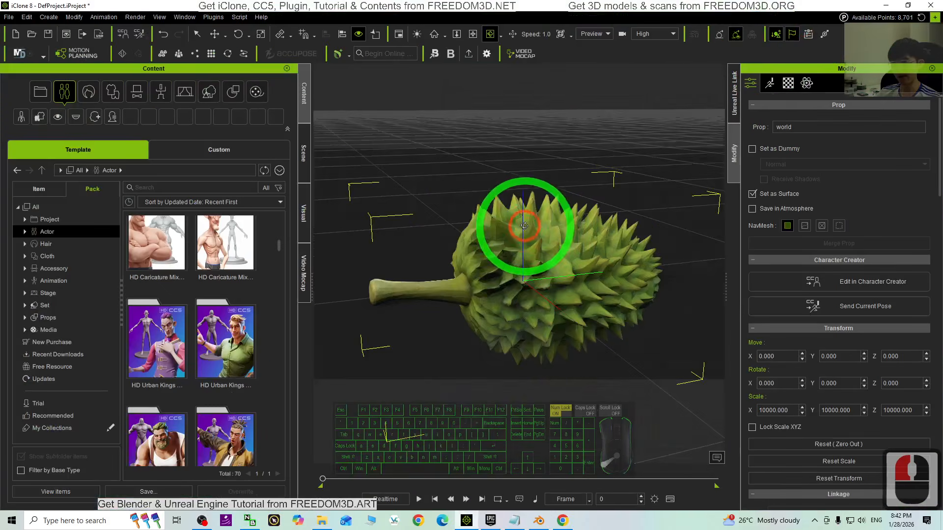
{"action": "scroll", "coordinate": [653, 331], "scroll_direction": "up", "scroll_amount": 6}
{"action": "scroll", "coordinate": [595, 305], "scroll_direction": "down", "scroll_amount": 6}
{"action": "key", "text": "c"}
{"action": "left_click_drag", "start_coordinate": [596, 303], "coordinate": [514, 219]}
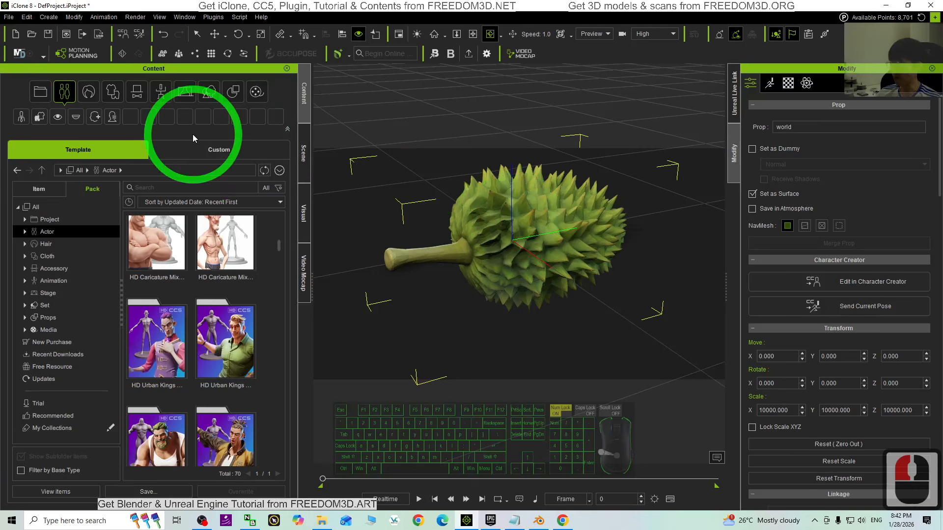
- Open the Props folder in the custom prop library of iClone's content manager
{"action": "left_click", "coordinate": [216, 149]}
{"action": "left_click", "coordinate": [235, 91]}
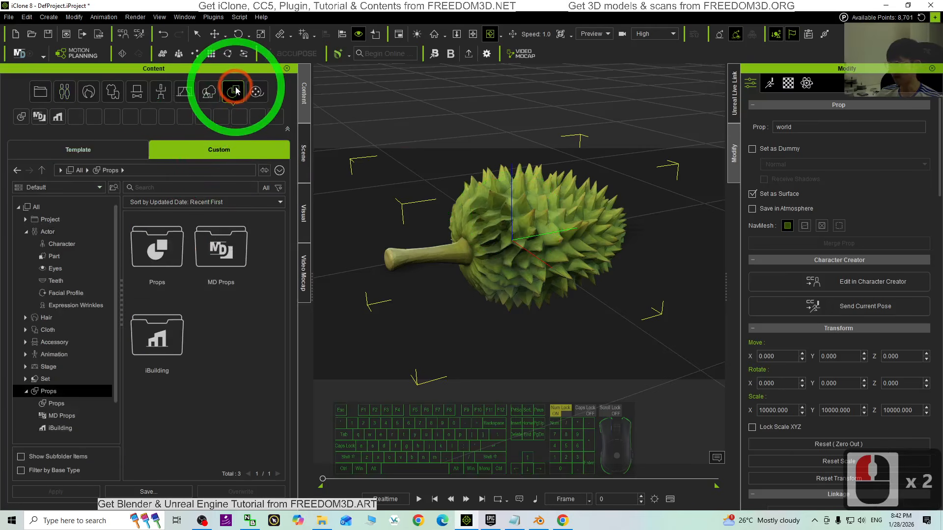
{"action": "left_click", "coordinate": [155, 251]}
{"action": "double_click", "coordinate": [155, 250]}
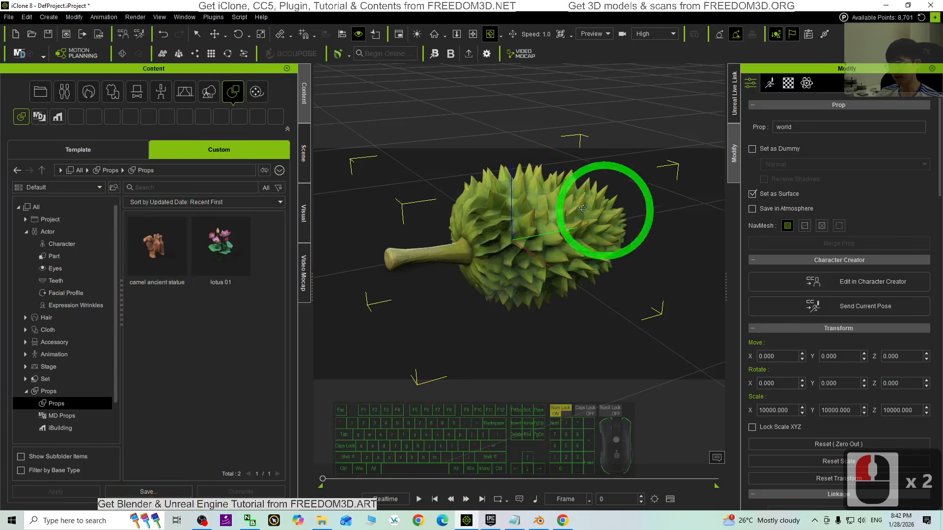
- Save the textured durian prop to the custom Props folder under the name durian
{"action": "left_click", "coordinate": [148, 492]}
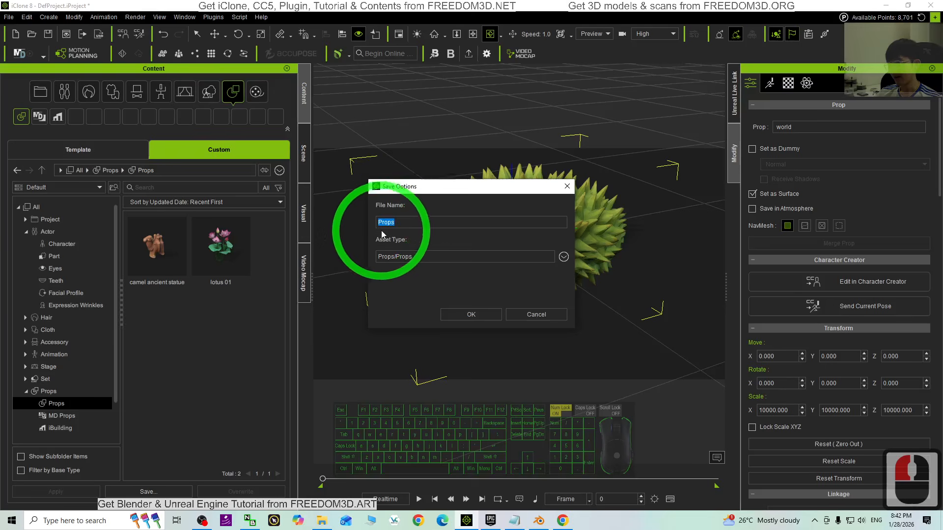
{"action": "left_click_drag", "start_coordinate": [404, 224], "coordinate": [336, 203]}
{"action": "type", "text": "druai"}
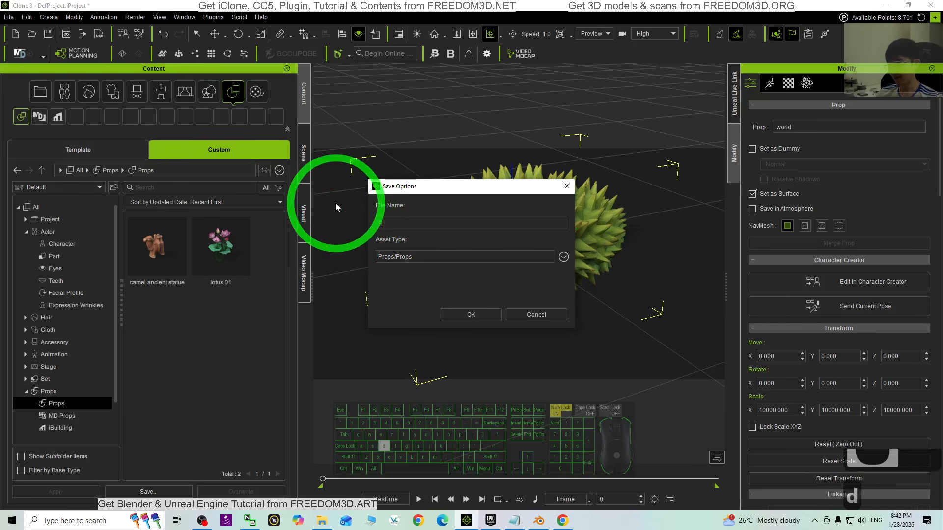
{"action": "key", "text": "BackSpace"}
{"action": "key", "text": "BackSpace"}
{"action": "key", "text": "BackSpace"}
{"action": "key", "text": "BackSpace"}
{"action": "type", "text": "uyr"}
{"action": "key", "text": "BackSpace"}
{"action": "key", "text": "BackSpace"}
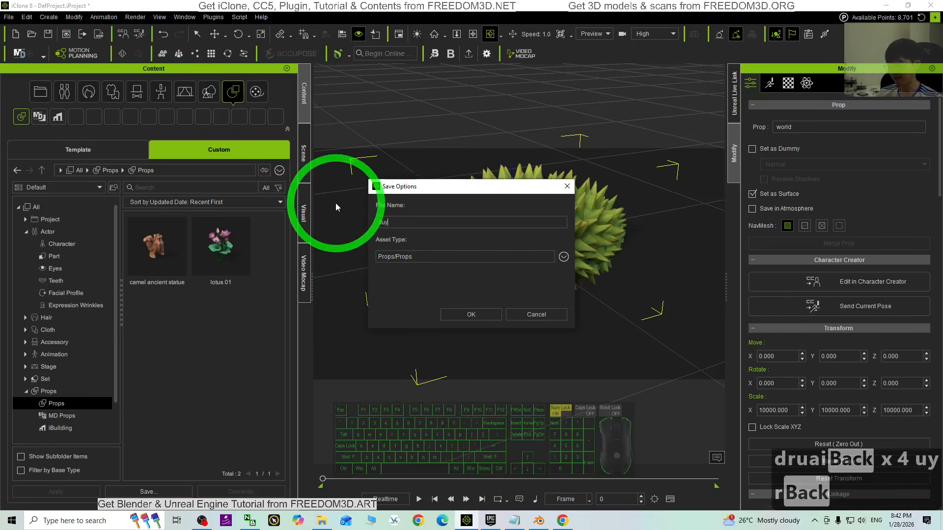
{"action": "type", "text": "rian"}
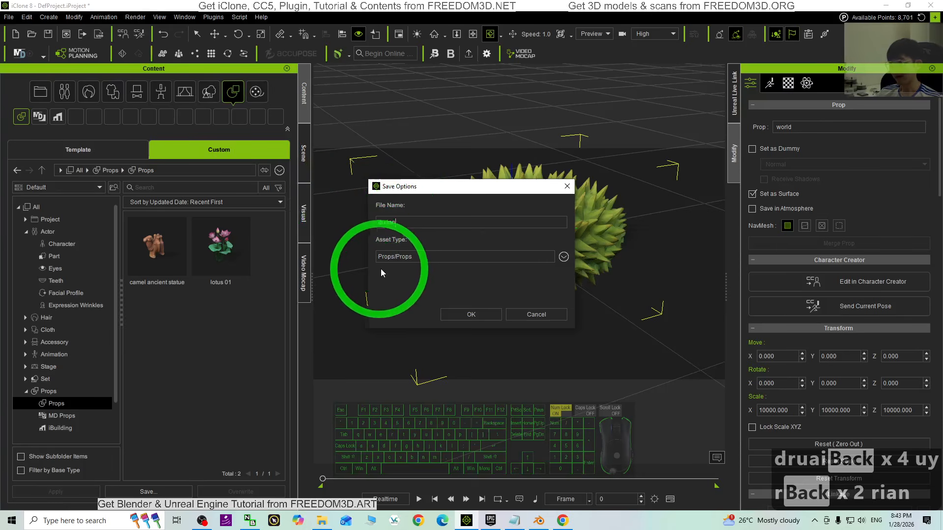
{"action": "left_click", "coordinate": [484, 317]}
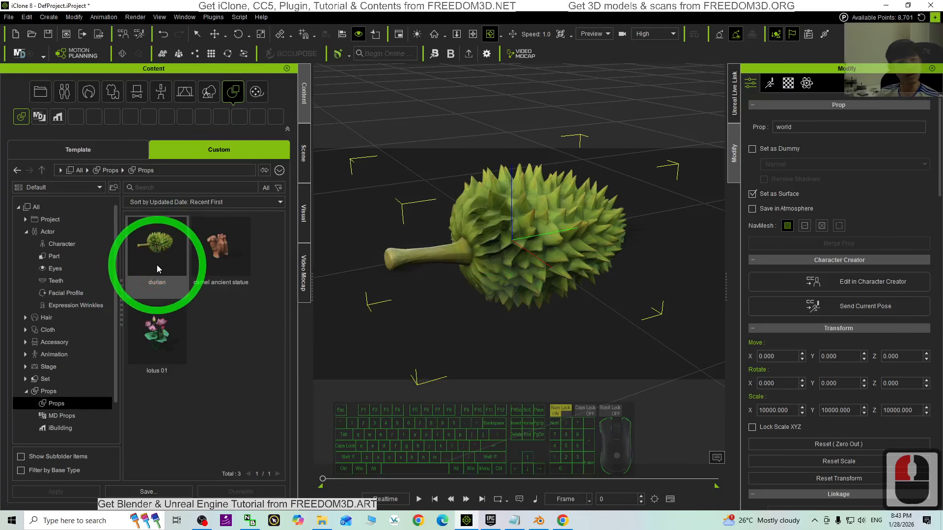
- Locate the saved durian prop's file in File Explorer and show the folder's contents as extra large icons
{"action": "scroll", "coordinate": [627, 250], "scroll_direction": "down", "scroll_amount": 15}
{"action": "key", "text": "x"}
{"action": "left_click_drag", "start_coordinate": [633, 272], "coordinate": [638, 292]}
{"action": "key", "text": "x"}
{"action": "left_click_drag", "start_coordinate": [638, 242], "coordinate": [572, 216]}
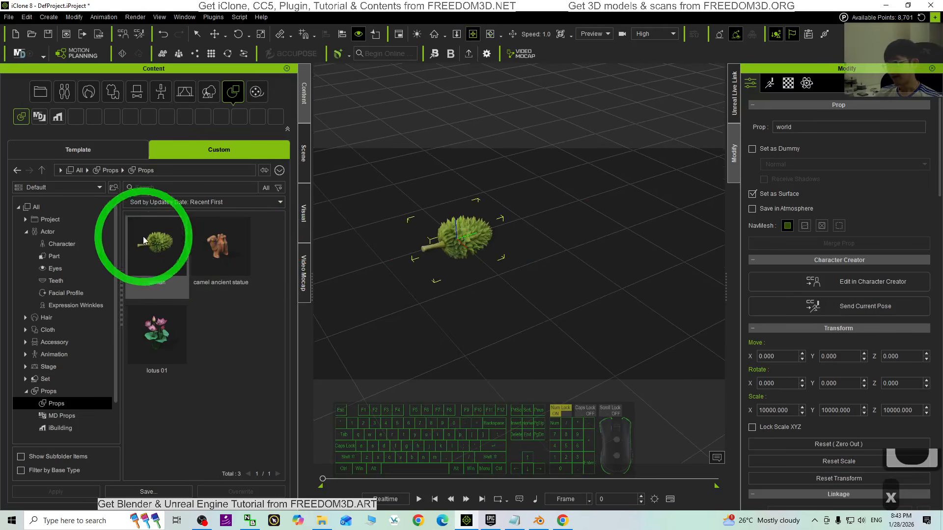
{"action": "right_click", "coordinate": [160, 257]}
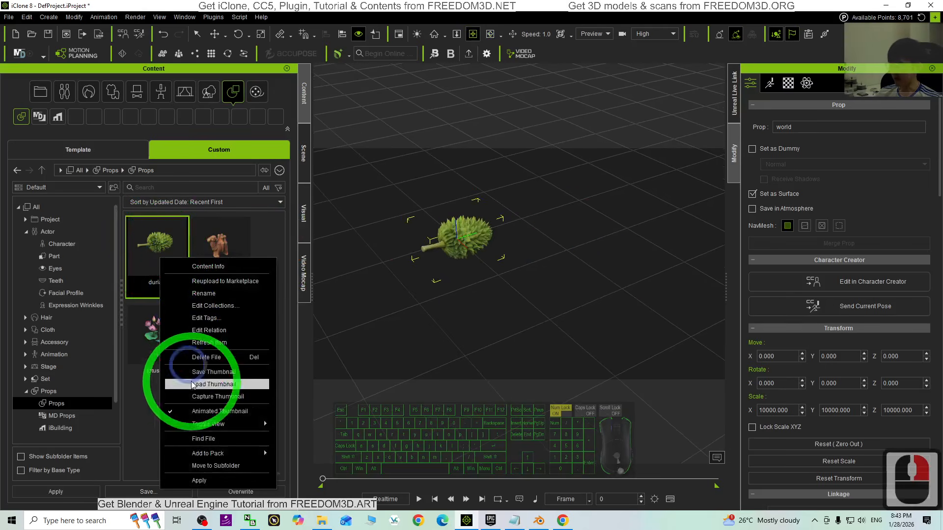
{"action": "right_click", "coordinate": [201, 440]}
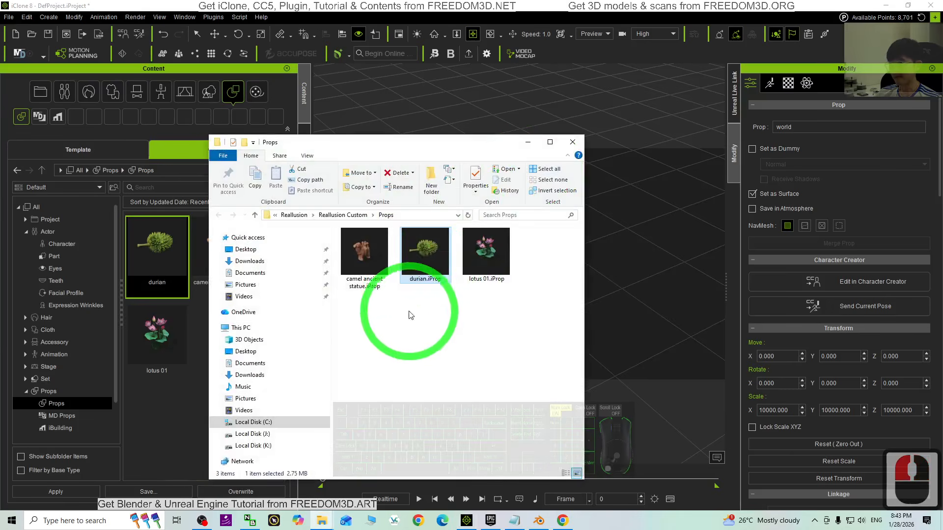
{"action": "right_click", "coordinate": [415, 320]}
{"action": "mouse_move", "coordinate": [441, 330]}
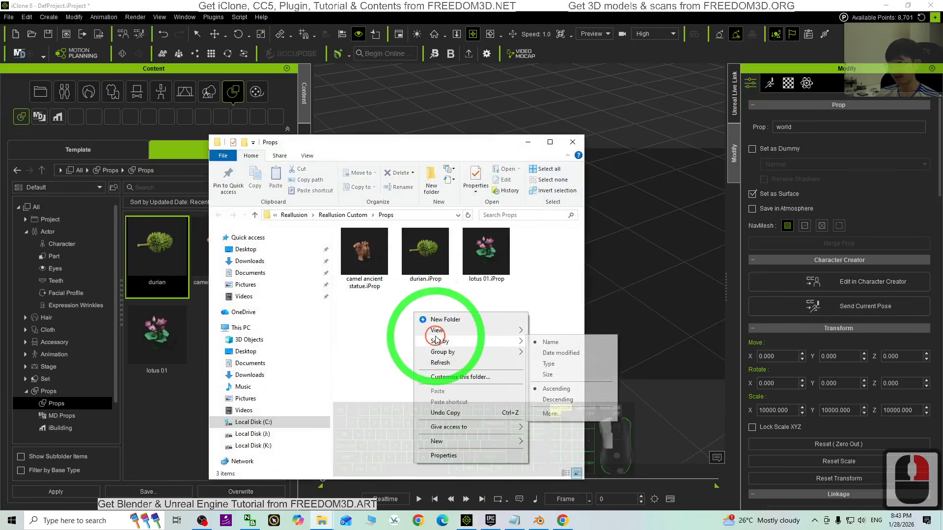
{"action": "left_click", "coordinate": [572, 333]}
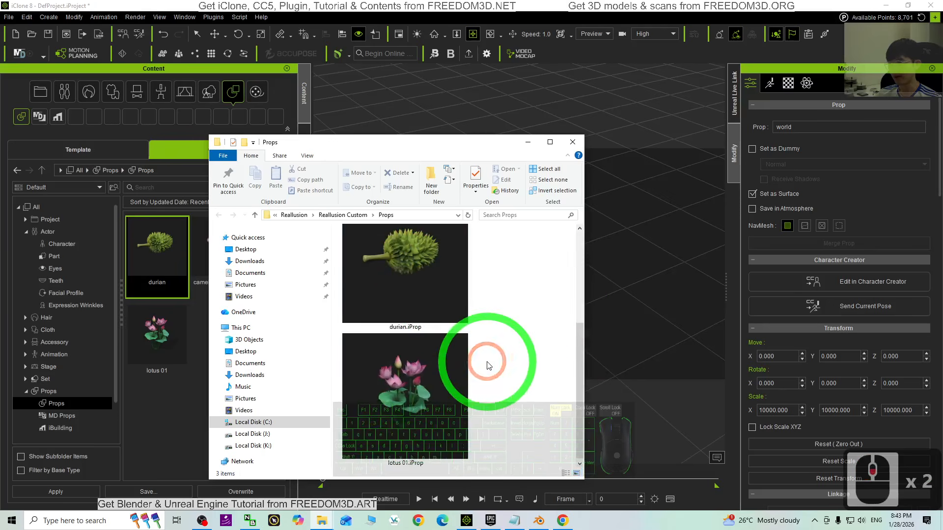
- Add two more durians to the iClone scene from durian.iProp in the File Explorer window, beside the original one
{"action": "left_click", "coordinate": [550, 141]}
{"action": "left_click_drag", "start_coordinate": [463, 4], "coordinate": [189, 56]}
{"action": "left_click_drag", "start_coordinate": [213, 216], "coordinate": [626, 280]}
{"action": "left_click_drag", "start_coordinate": [199, 196], "coordinate": [585, 198]}
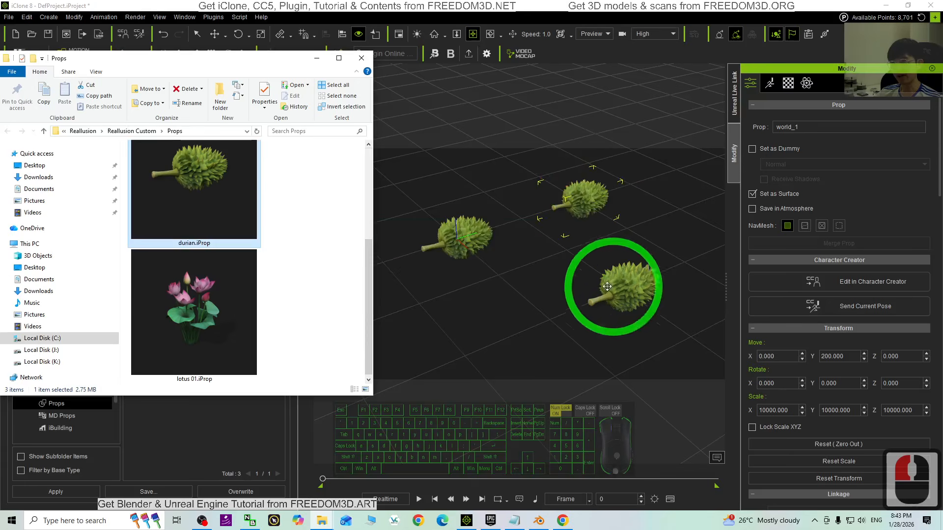
- Examine the three durian props together in the iClone scene from different distances and angles
{"action": "scroll", "coordinate": [596, 207], "scroll_direction": "up", "scroll_amount": 4}
{"action": "scroll", "coordinate": [596, 208], "scroll_direction": "up", "scroll_amount": 5}
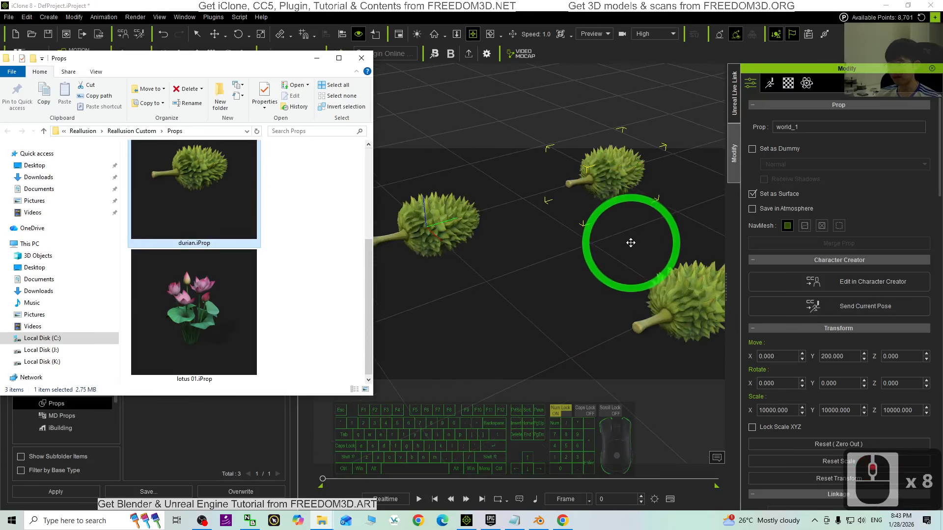
{"action": "scroll", "coordinate": [630, 244], "scroll_direction": "down", "scroll_amount": 3}
{"action": "key", "text": "x"}
{"action": "left_click_drag", "start_coordinate": [625, 259], "coordinate": [569, 241]}
{"action": "key", "text": "c"}
{"action": "left_click_drag", "start_coordinate": [569, 241], "coordinate": [458, 228]}
{"action": "scroll", "coordinate": [458, 228], "scroll_direction": "up", "scroll_amount": 6}
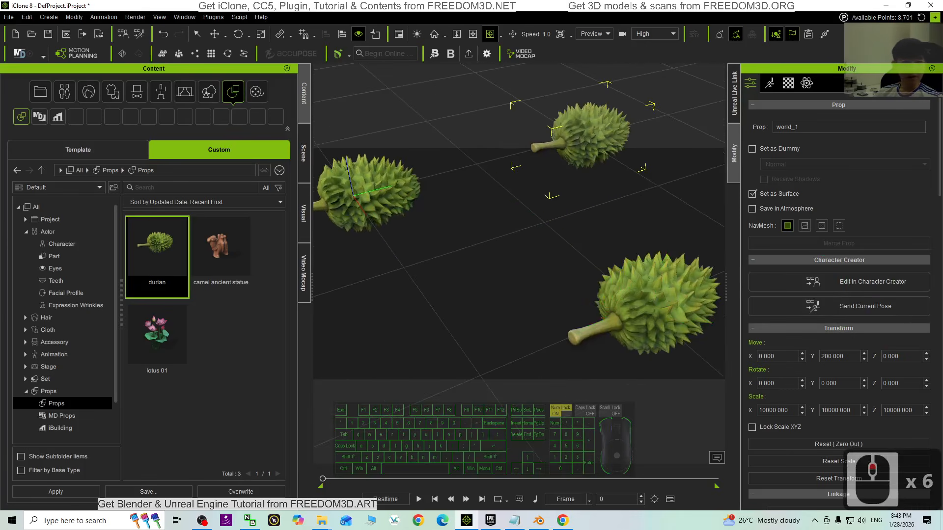
{"action": "left_click_drag", "start_coordinate": [646, 4], "coordinate": [594, 65]}
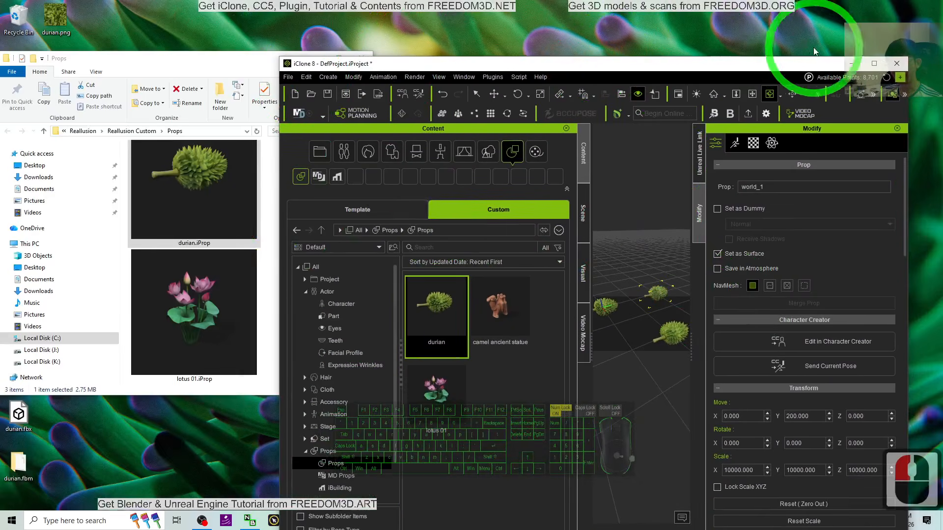
{"action": "left_click", "coordinate": [874, 64]}
- Inspect the nearest durian's spikes, stem and texture up close from several angles
{"action": "scroll", "coordinate": [646, 297], "scroll_direction": "up", "scroll_amount": 4}
{"action": "scroll", "coordinate": [648, 297], "scroll_direction": "down", "scroll_amount": 2}
{"action": "key", "text": "x"}
{"action": "left_click_drag", "start_coordinate": [678, 294], "coordinate": [500, 293]}
{"action": "key", "text": "c"}
{"action": "key", "text": "x"}
{"action": "scroll", "coordinate": [532, 278], "scroll_direction": "up", "scroll_amount": 2}
{"action": "scroll", "coordinate": [533, 277], "scroll_direction": "down", "scroll_amount": 2}
{"action": "key", "text": "c"}
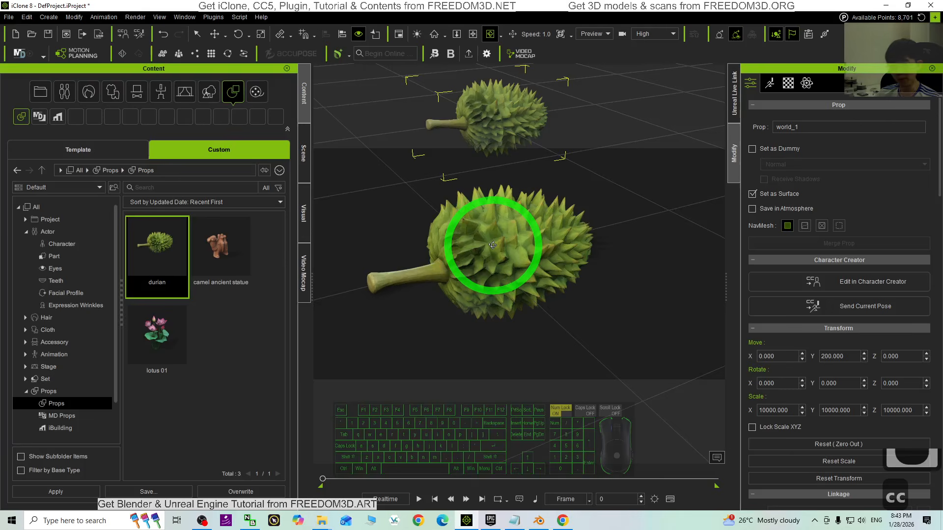
{"action": "scroll", "coordinate": [534, 232], "scroll_direction": "up", "scroll_amount": 2}
{"action": "scroll", "coordinate": [536, 232], "scroll_direction": "down", "scroll_amount": 2}
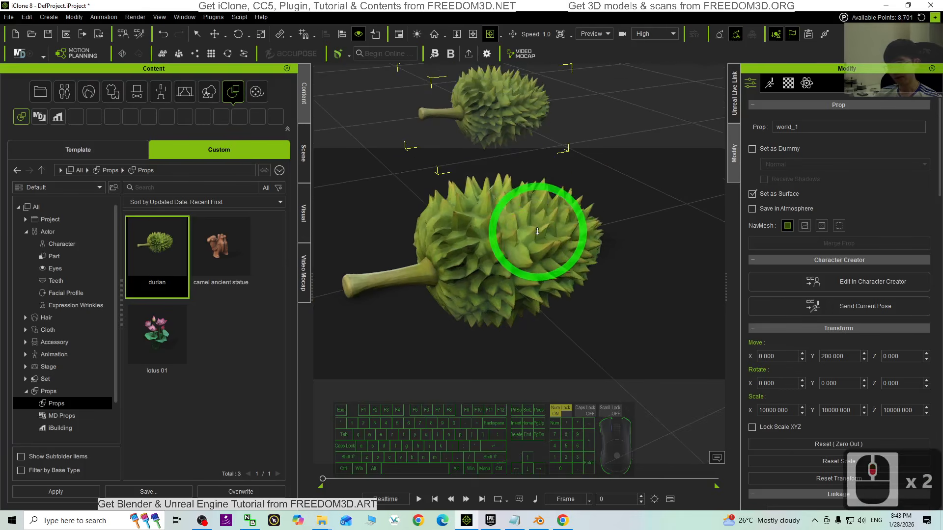
{"action": "scroll", "coordinate": [554, 222], "scroll_direction": "up", "scroll_amount": 3}
{"action": "scroll", "coordinate": [555, 222], "scroll_direction": "down", "scroll_amount": 2}
{"action": "key", "text": "x"}
{"action": "key", "text": "c"}
{"action": "left_click_drag", "start_coordinate": [556, 223], "coordinate": [573, 241]}
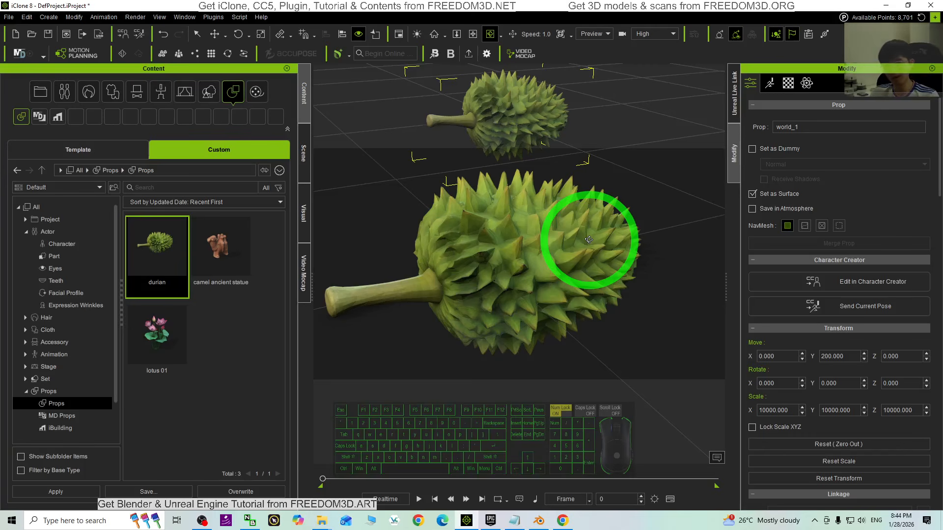
{"action": "mouse_move", "coordinate": [503, 267]}
{"action": "left_mouse_down"}
{"action": "mouse_move", "coordinate": [560, 254]}
{"action": "mouse_move", "coordinate": [509, 264]}
{"action": "mouse_move", "coordinate": [505, 274]}
{"action": "left_mouse_up"}
- Switch to Chrome, close the Download 3D Models dialog to review the generated durian, and switch to its model in Blender
{"action": "left_click", "coordinate": [562, 521]}
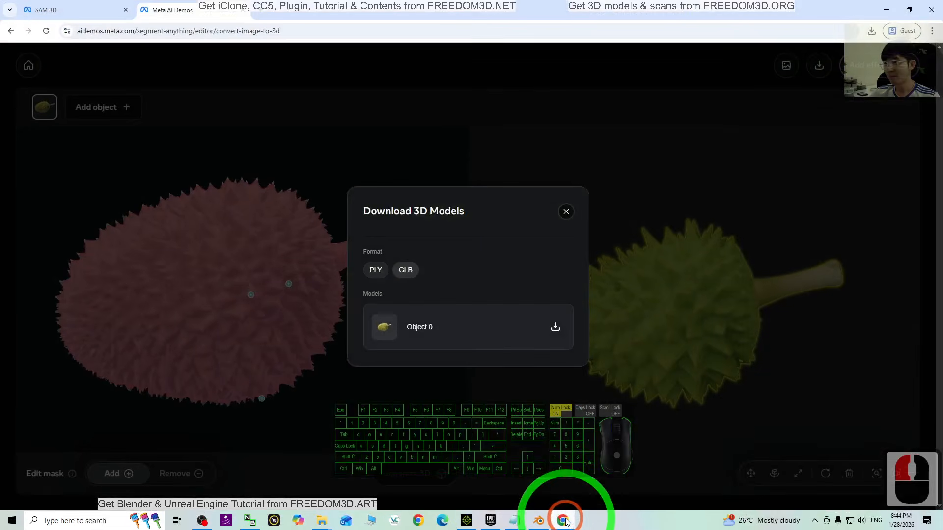
{"action": "left_click", "coordinate": [566, 212]}
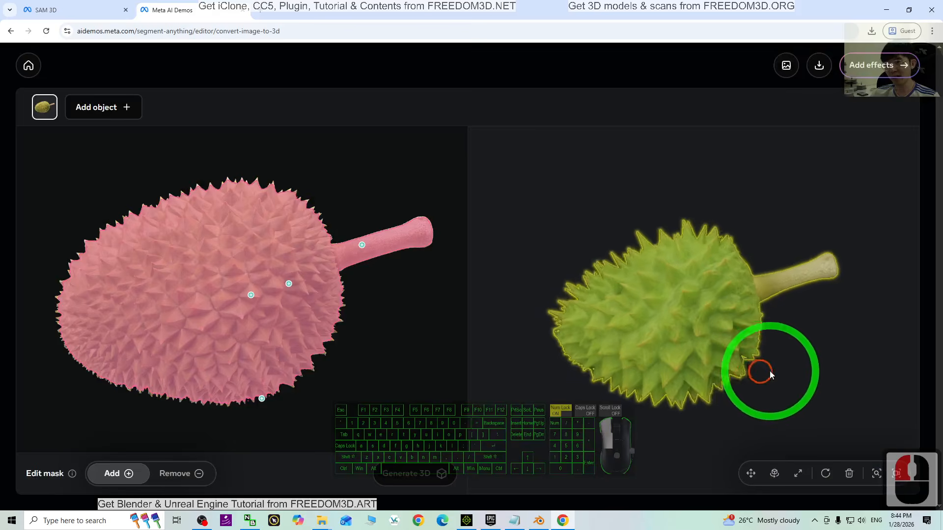
{"action": "left_click_drag", "start_coordinate": [770, 370], "coordinate": [860, 351]}
{"action": "left_click", "coordinate": [542, 525]}
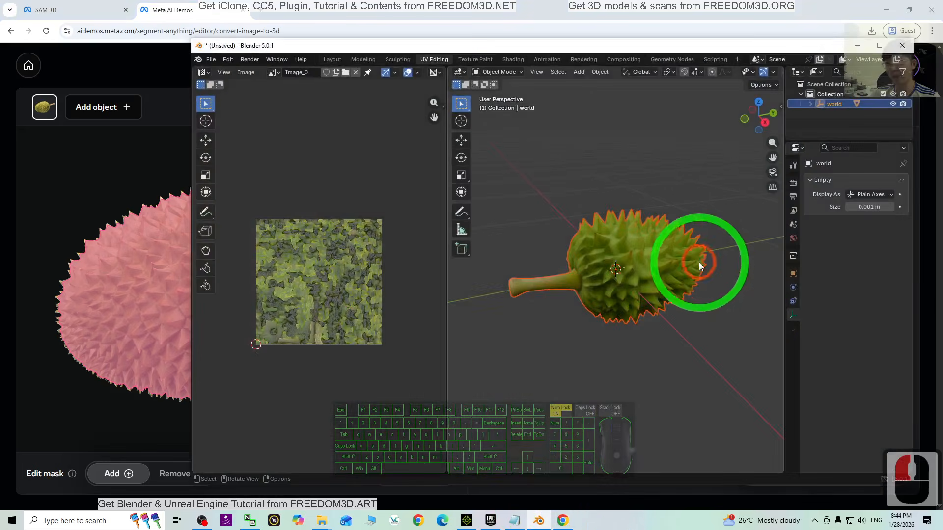